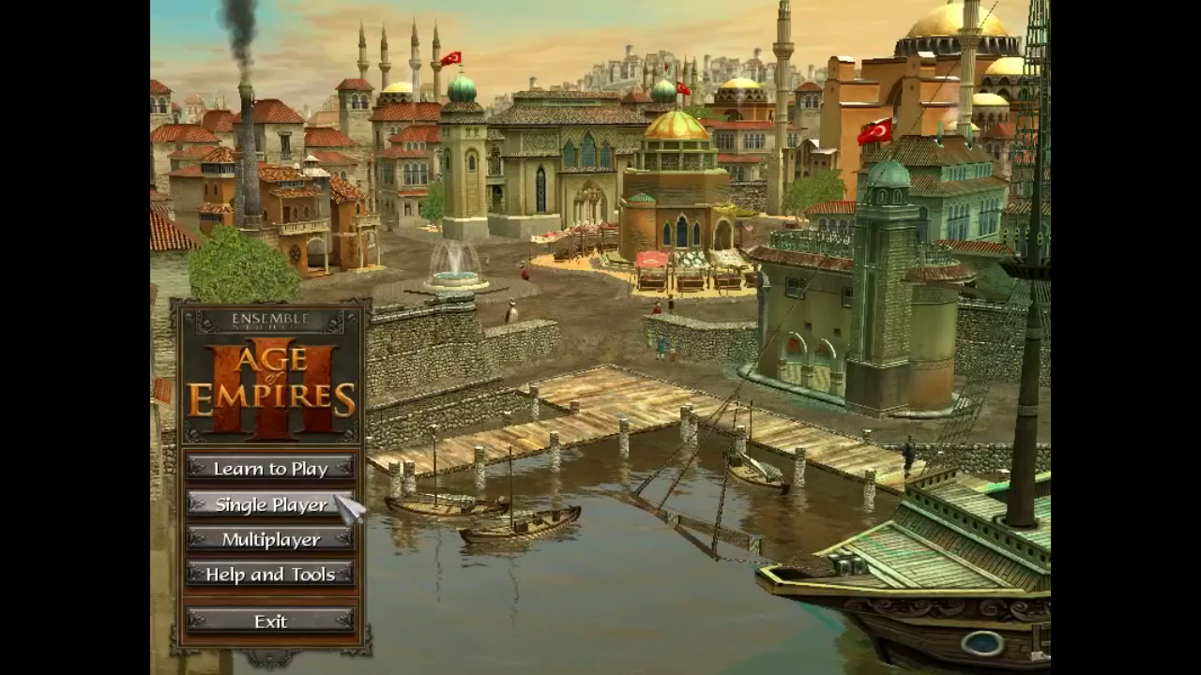
Step: Go to Home Cities management and start creating a new home city
click(343, 504)
click(423, 504)
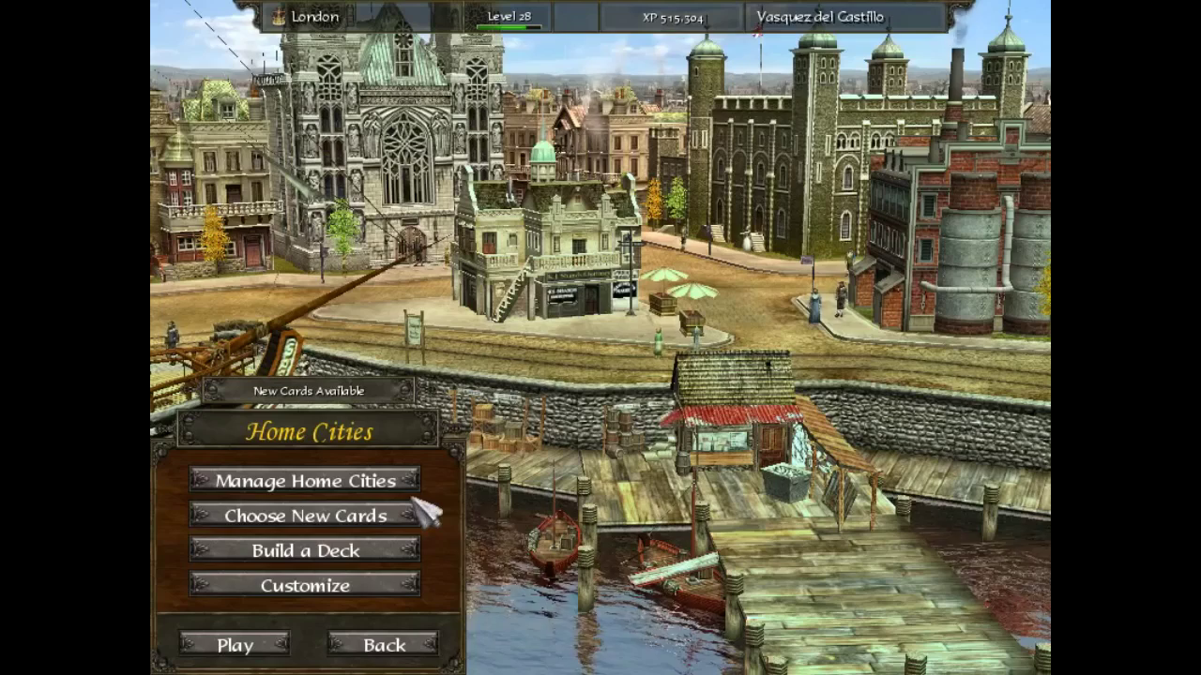
click(417, 480)
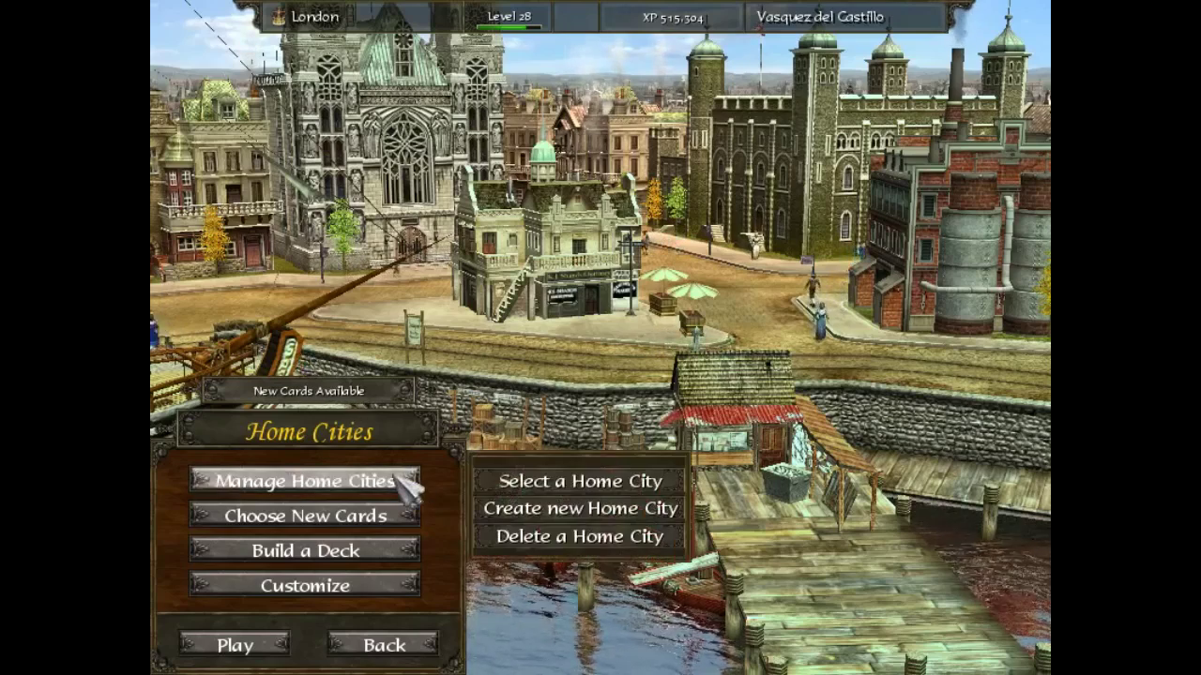
click(608, 507)
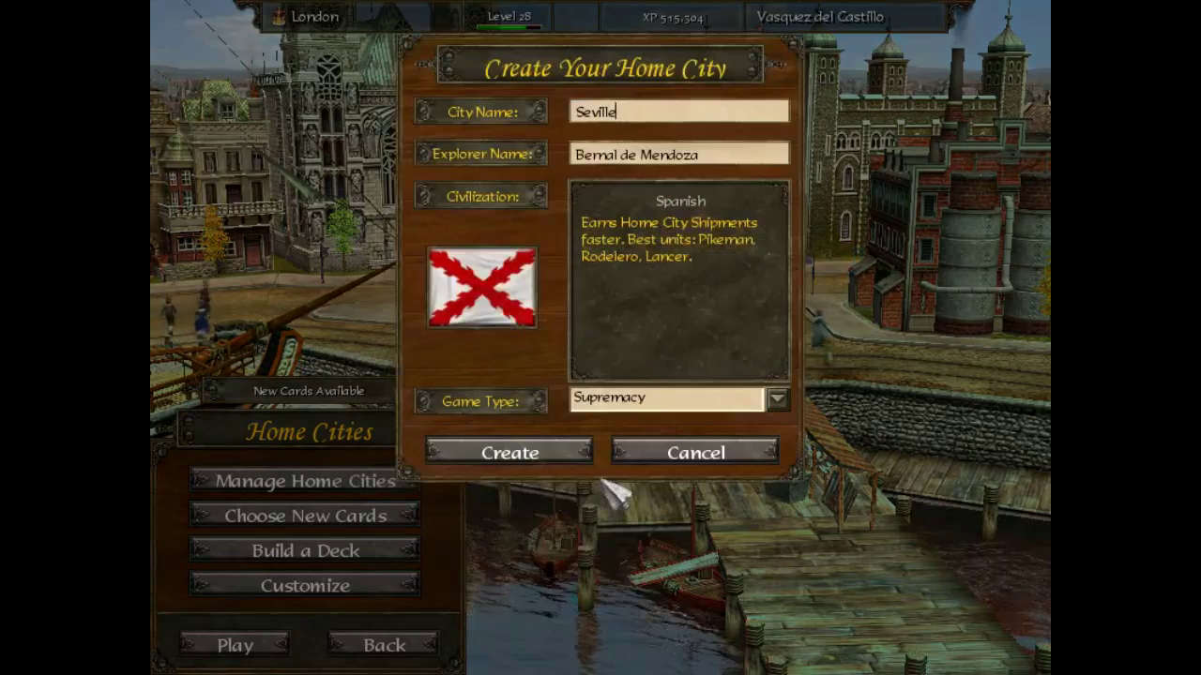
Step: Choose Ottomans as the civilization and create the Istanbul home city
click(483, 305)
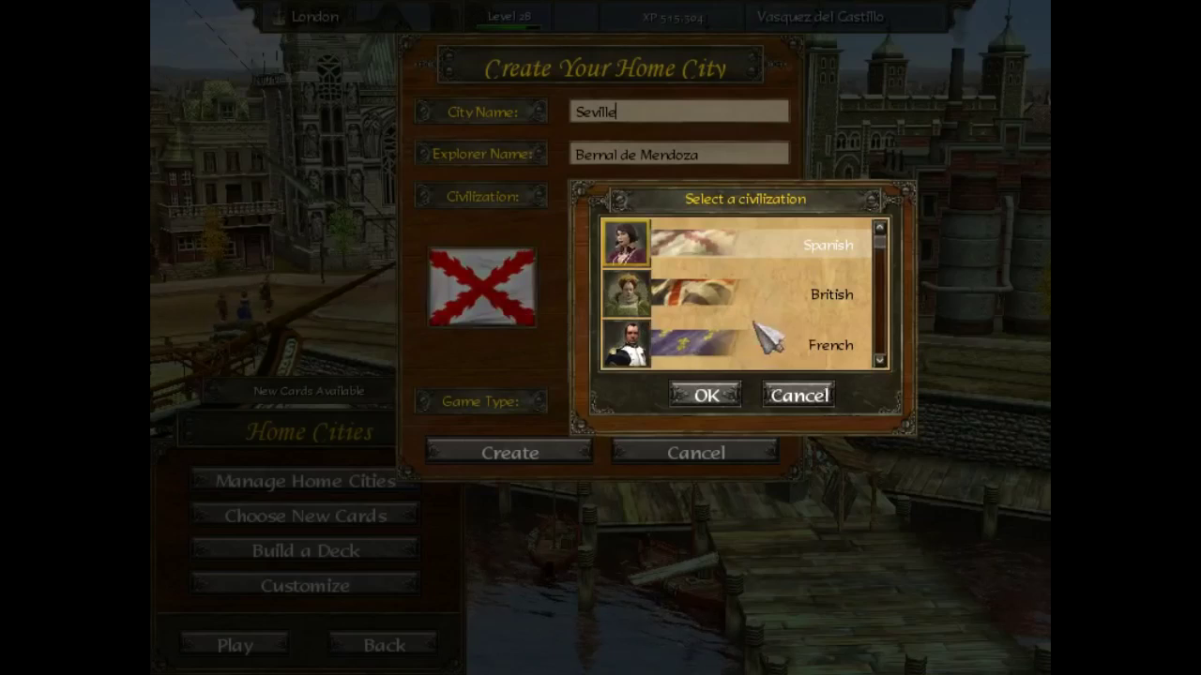
scroll(763, 335, down, 3)
click(772, 342)
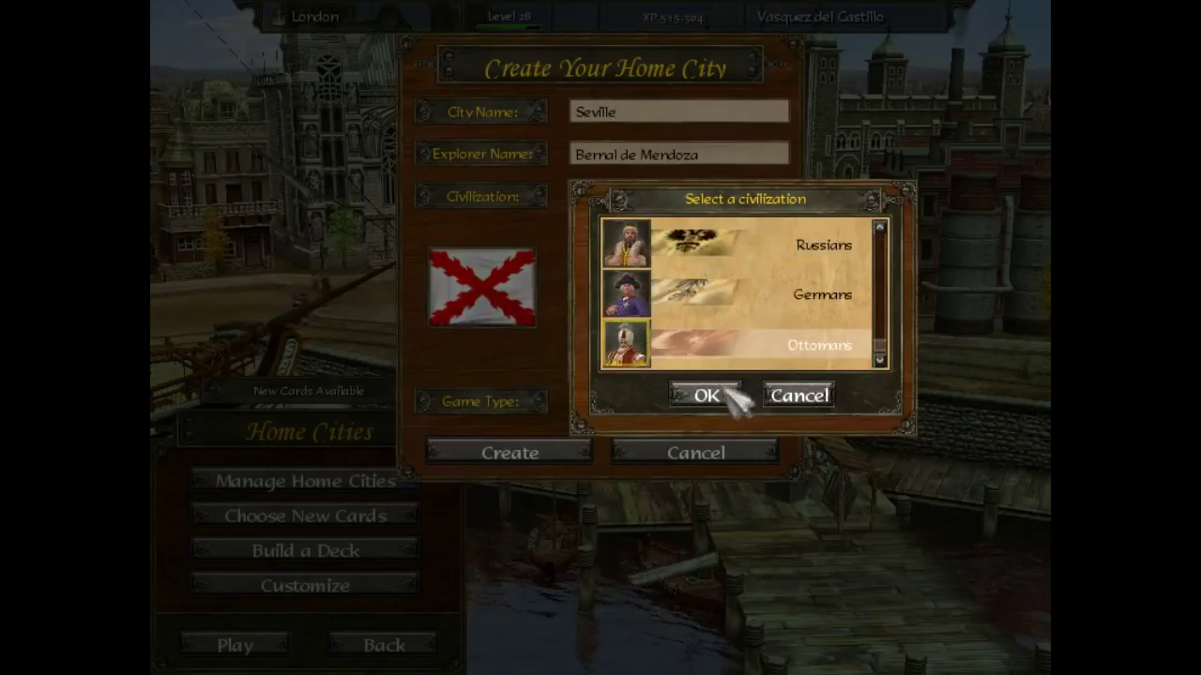
key(Return)
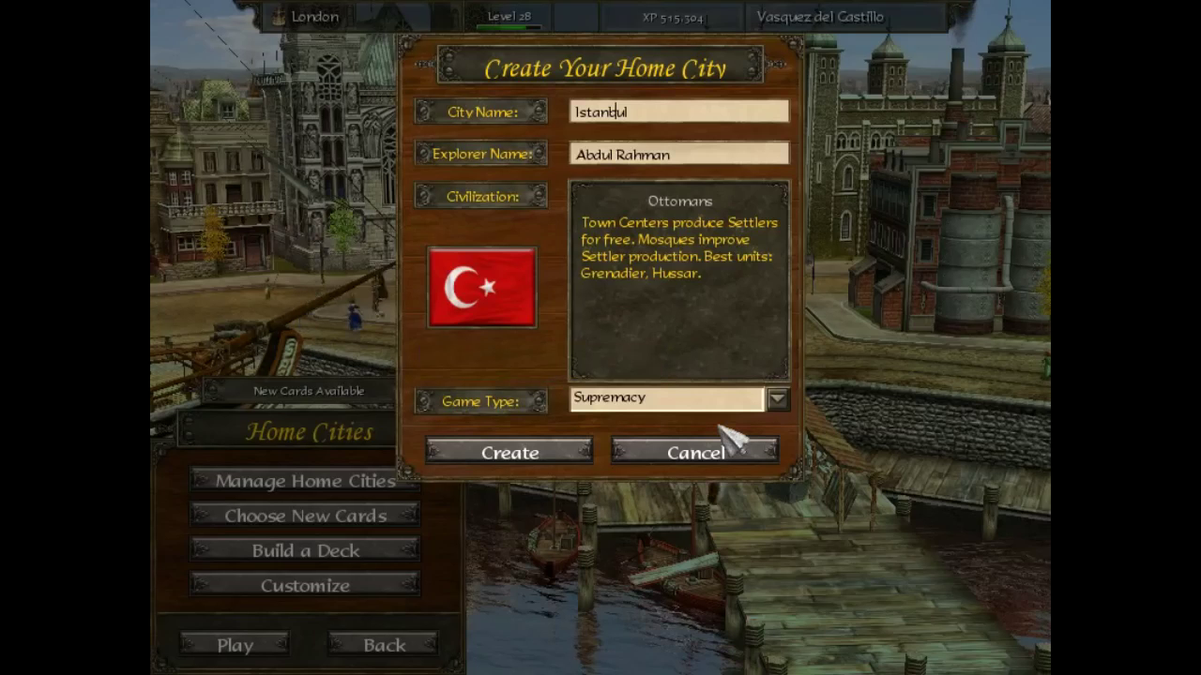
click(537, 464)
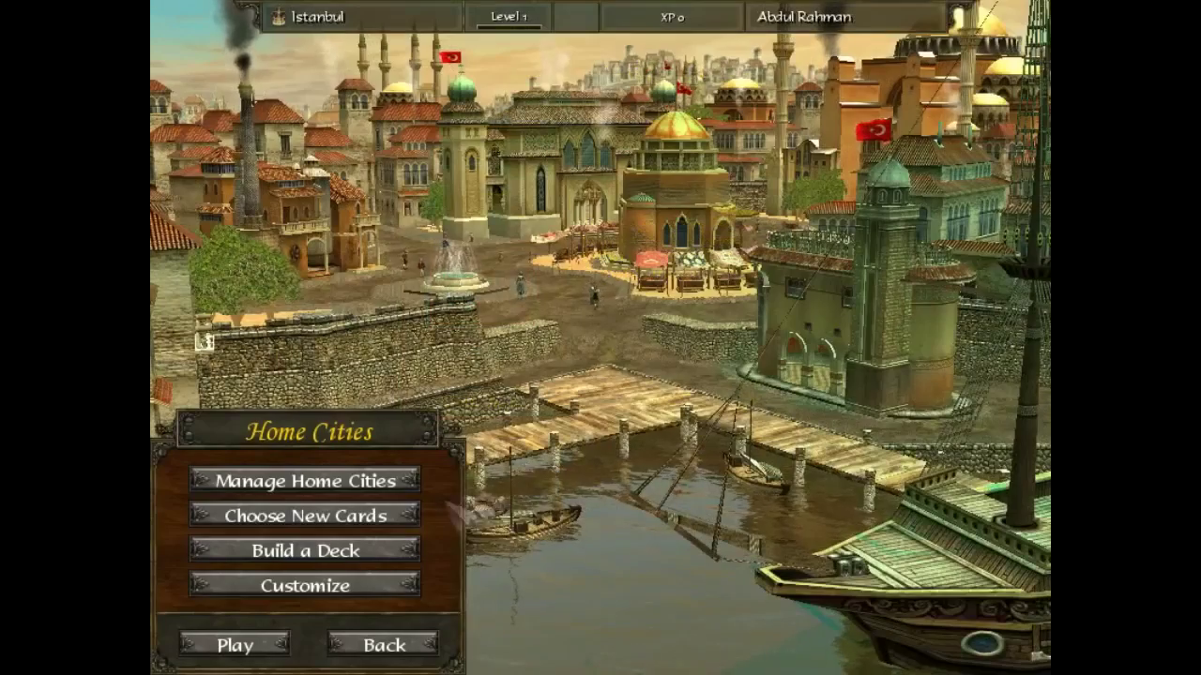
Step: Check Istanbul's available new cards and default 15/20 deck, then exit to the desktop
click(356, 523)
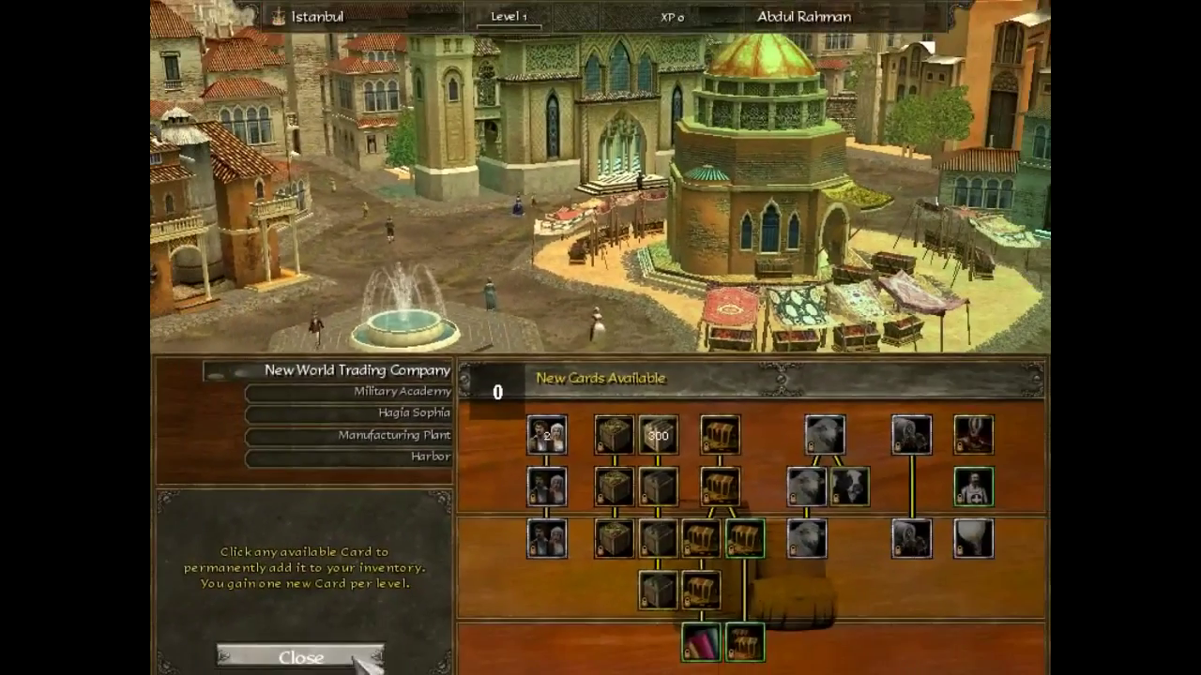
click(361, 658)
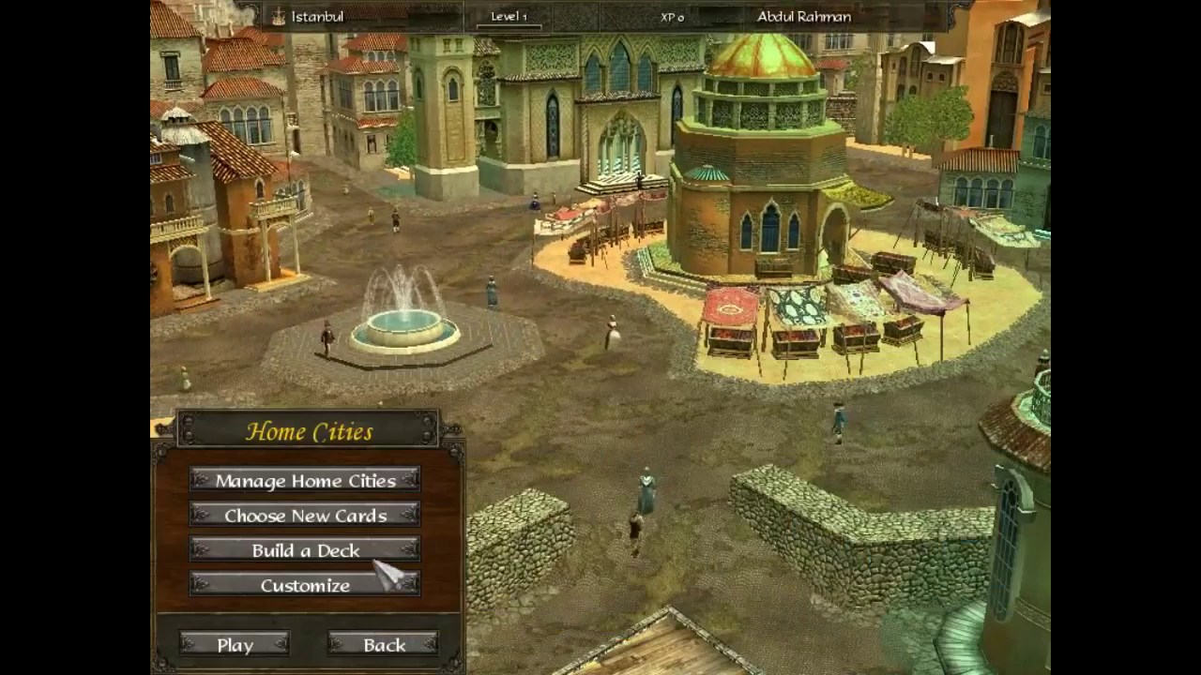
click(399, 556)
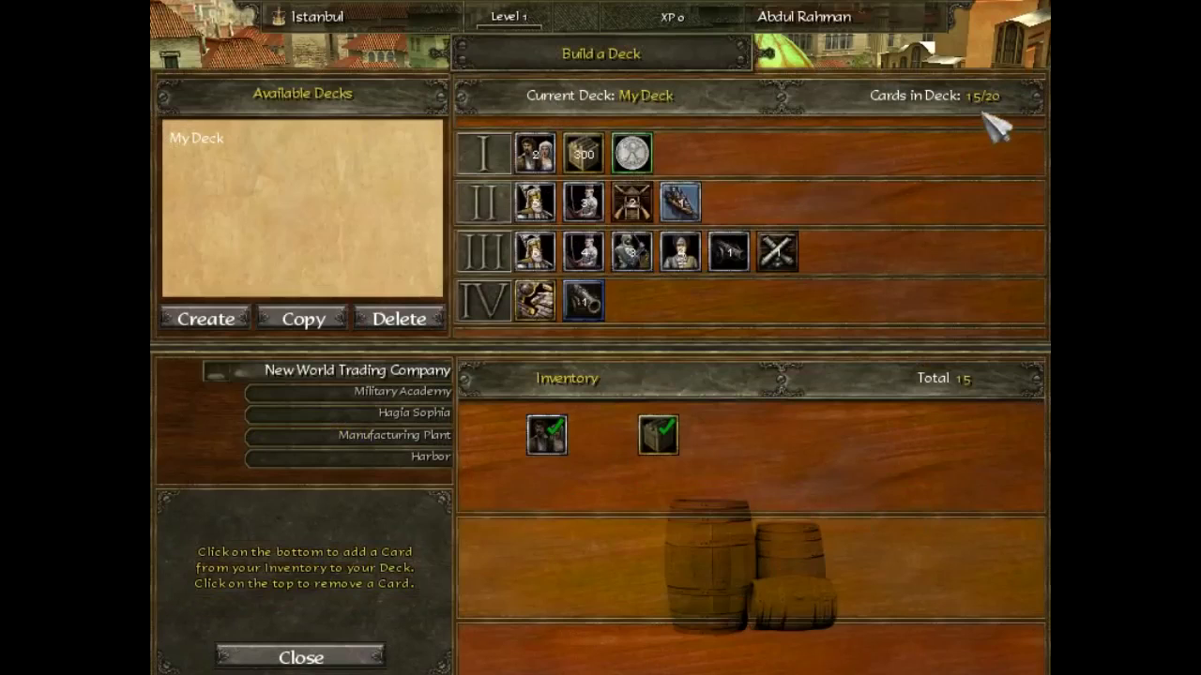
click(272, 657)
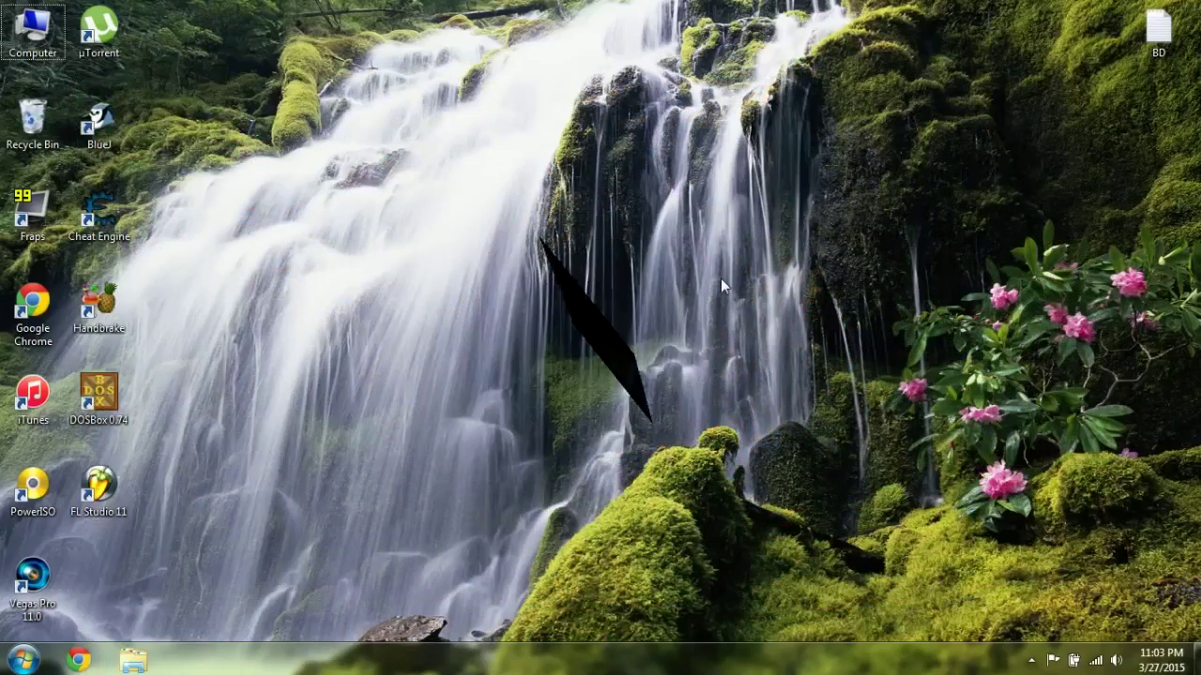
Step: Browse to Documents > My Games > Age of Empires 3 > Savegame
double_click(36, 37)
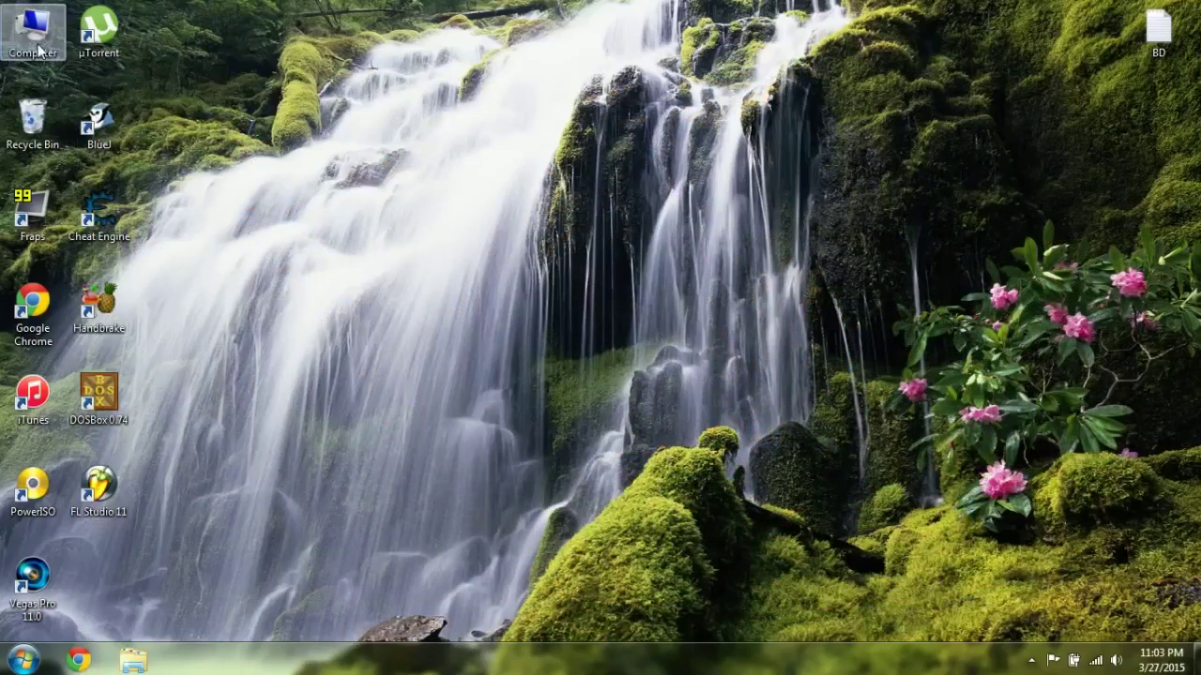
click(284, 271)
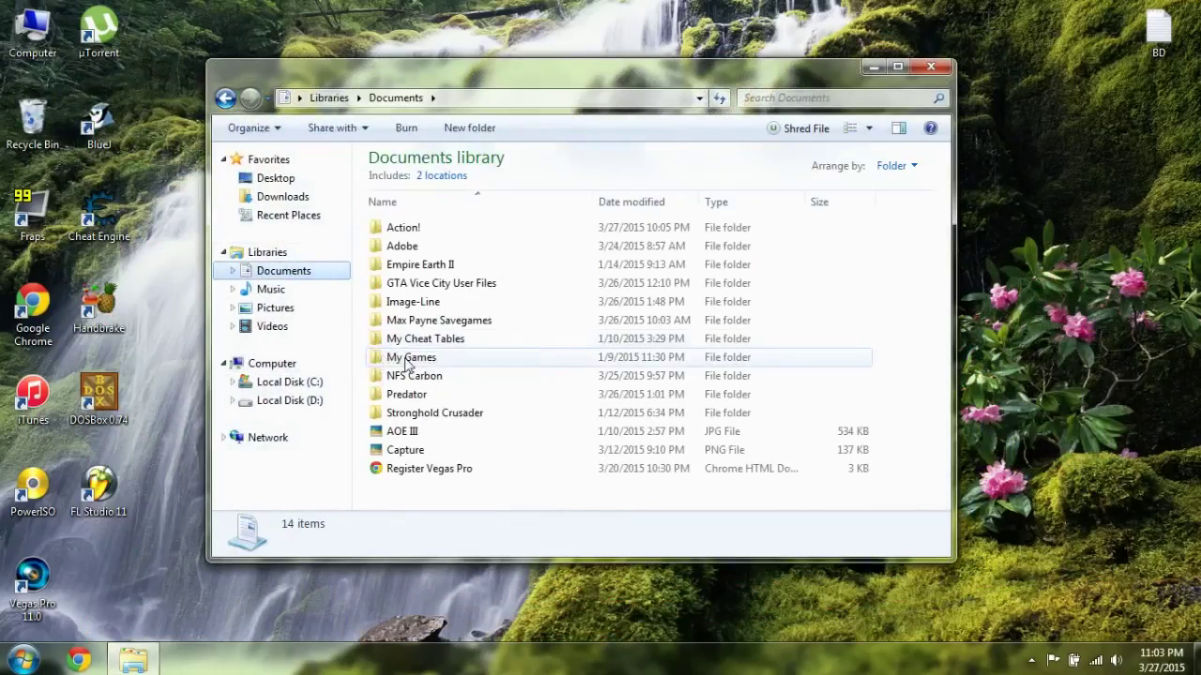
double_click(409, 358)
double_click(413, 233)
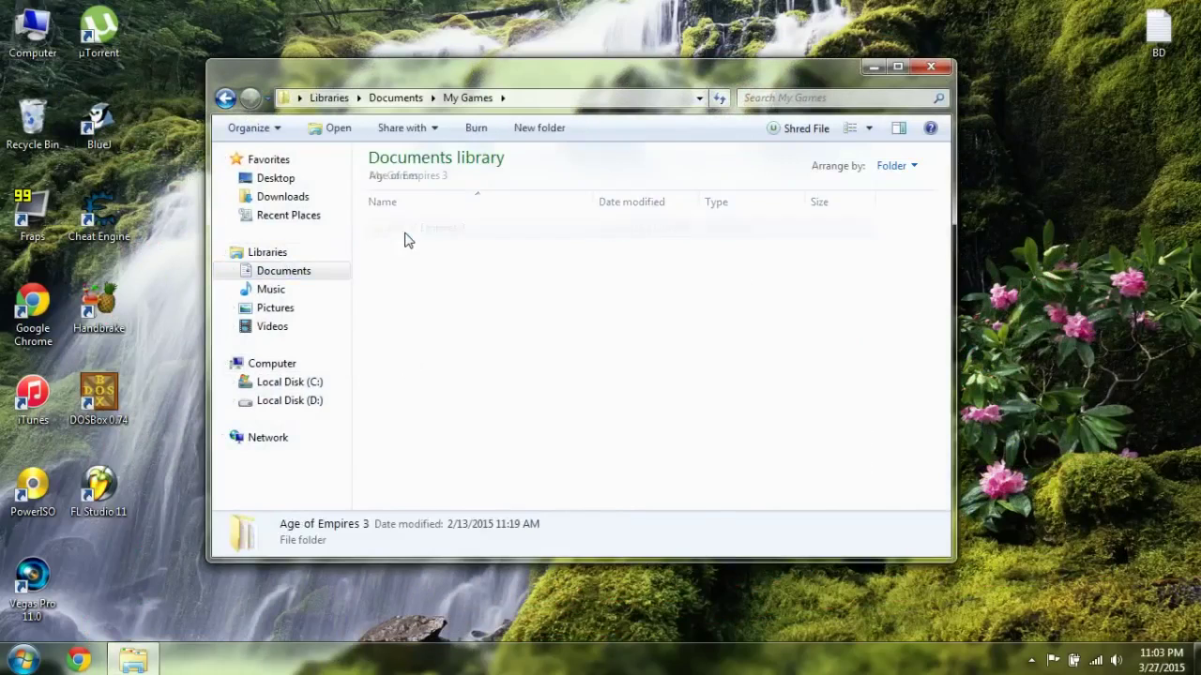
scroll(445, 281, down, 2)
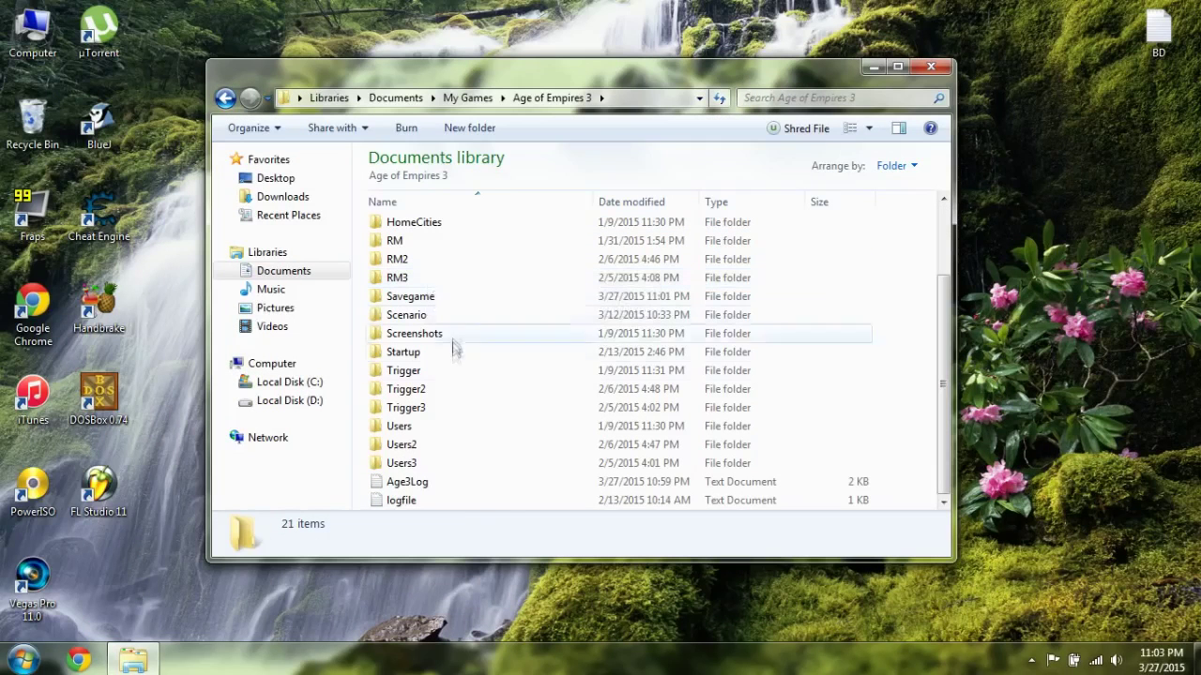
double_click(426, 299)
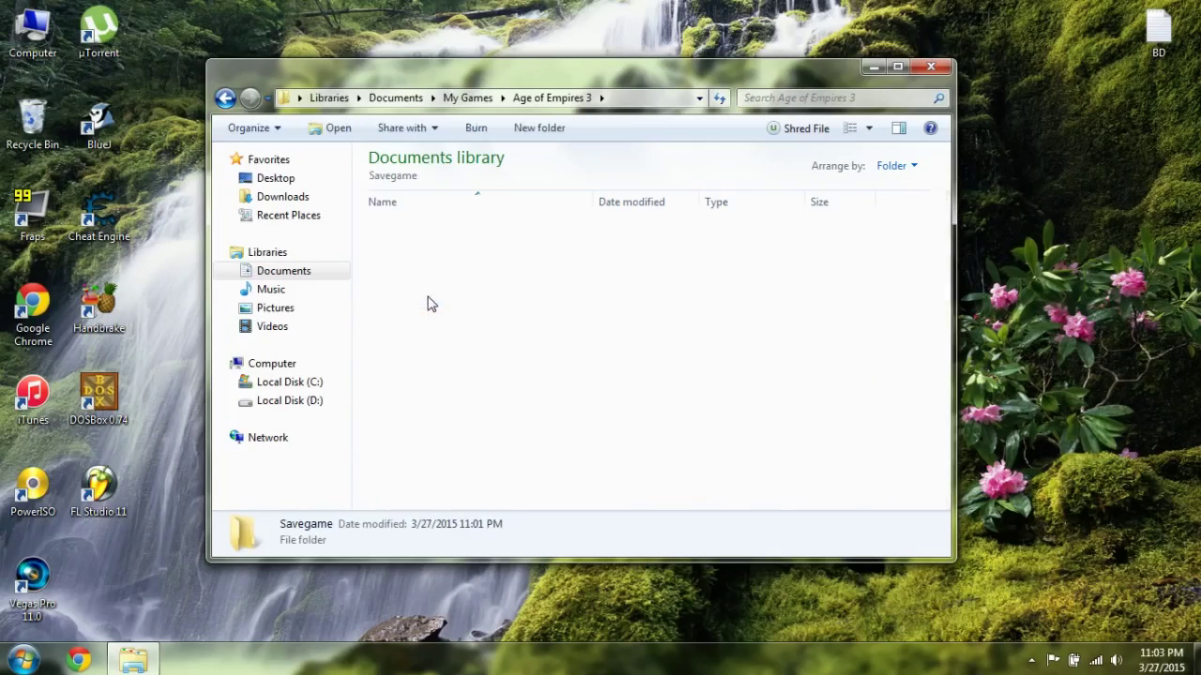
scroll(431, 301, down, 7)
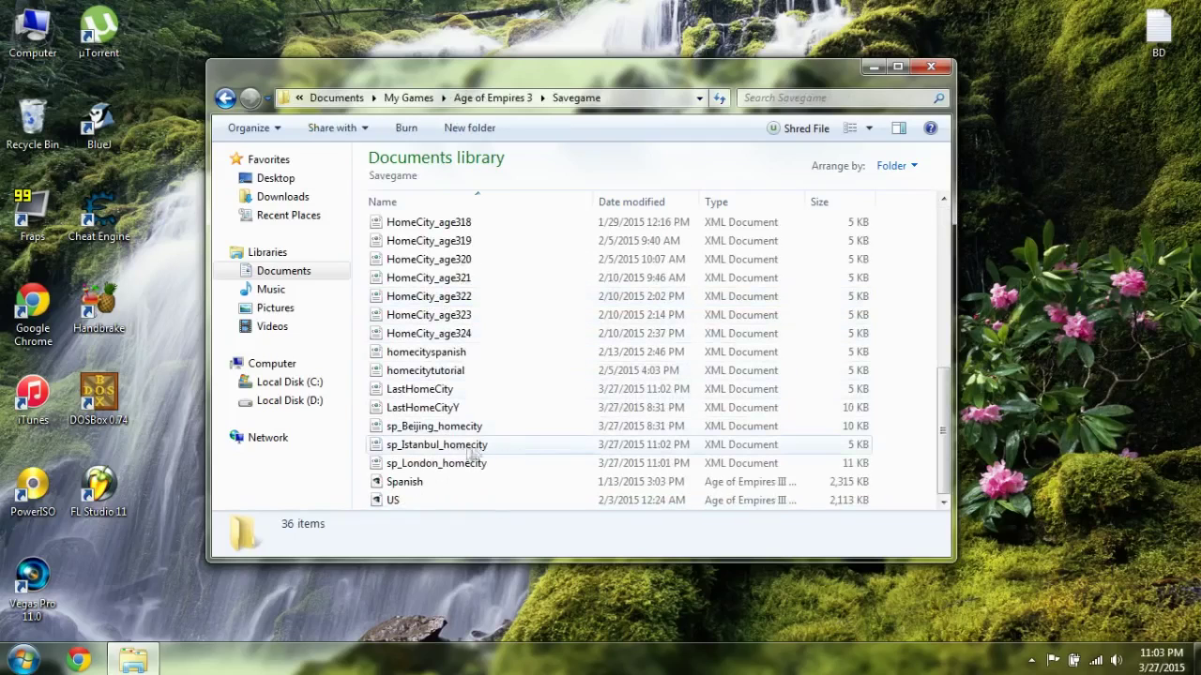
Step: Open sp_Istanbul_homecity in Notepad
click(428, 447)
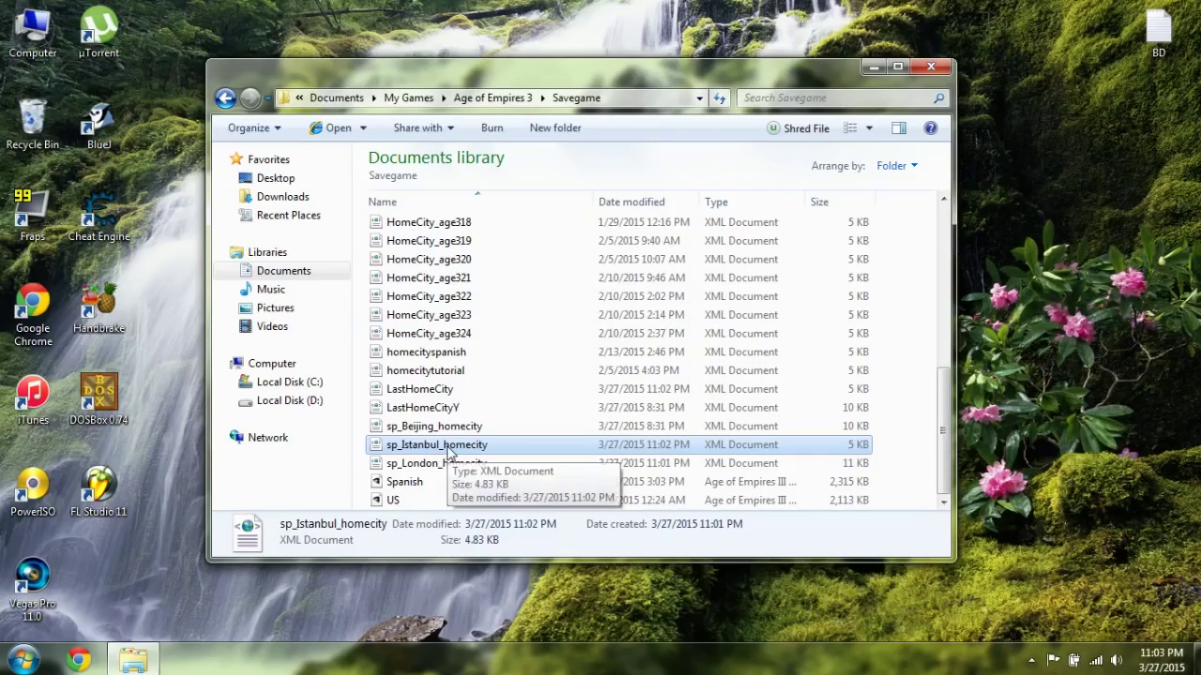
right_click(447, 450)
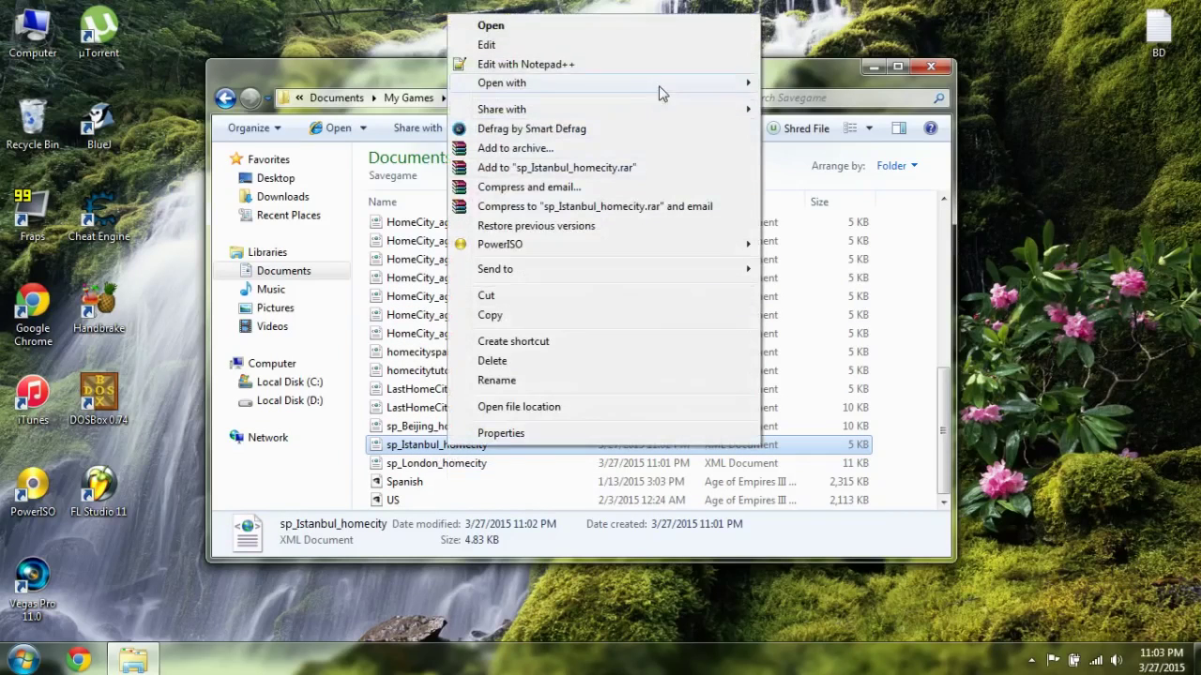
mouse_move(658, 86)
click(861, 110)
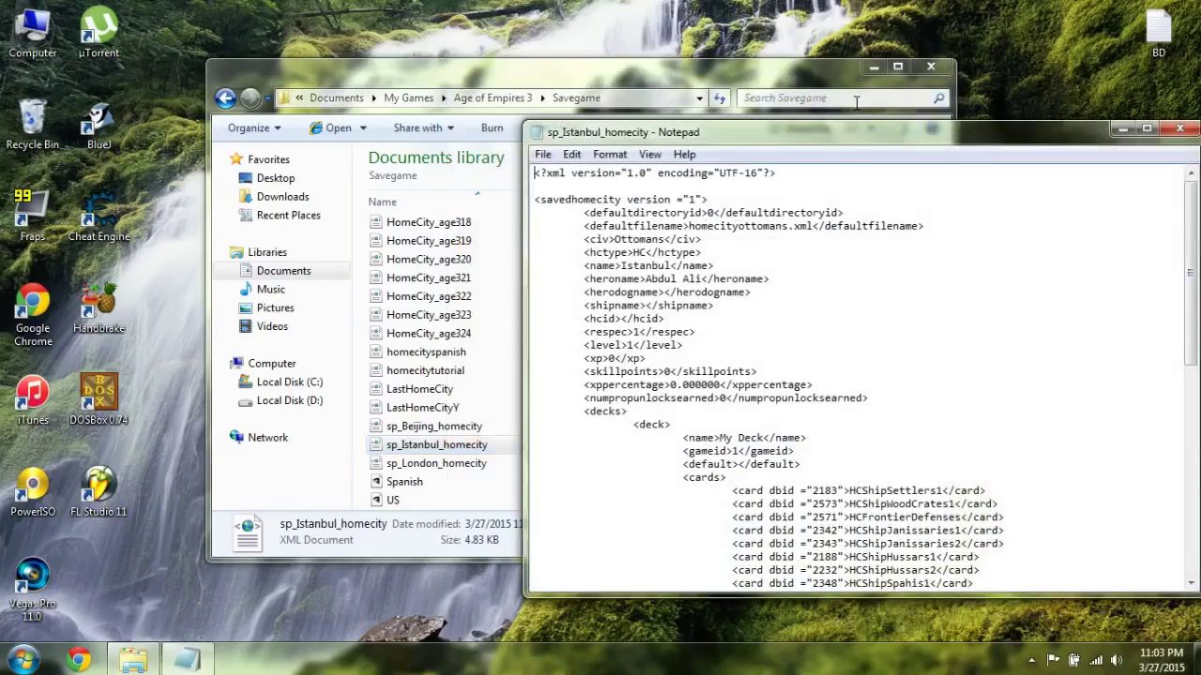
Step: Change the file to level 25 and 999 skill points, then save and close Notepad
mouse_move(862, 139)
mouse_down()
mouse_move(661, 86)
mouse_move(457, 84)
mouse_up()
scroll(664, 351, down, 15)
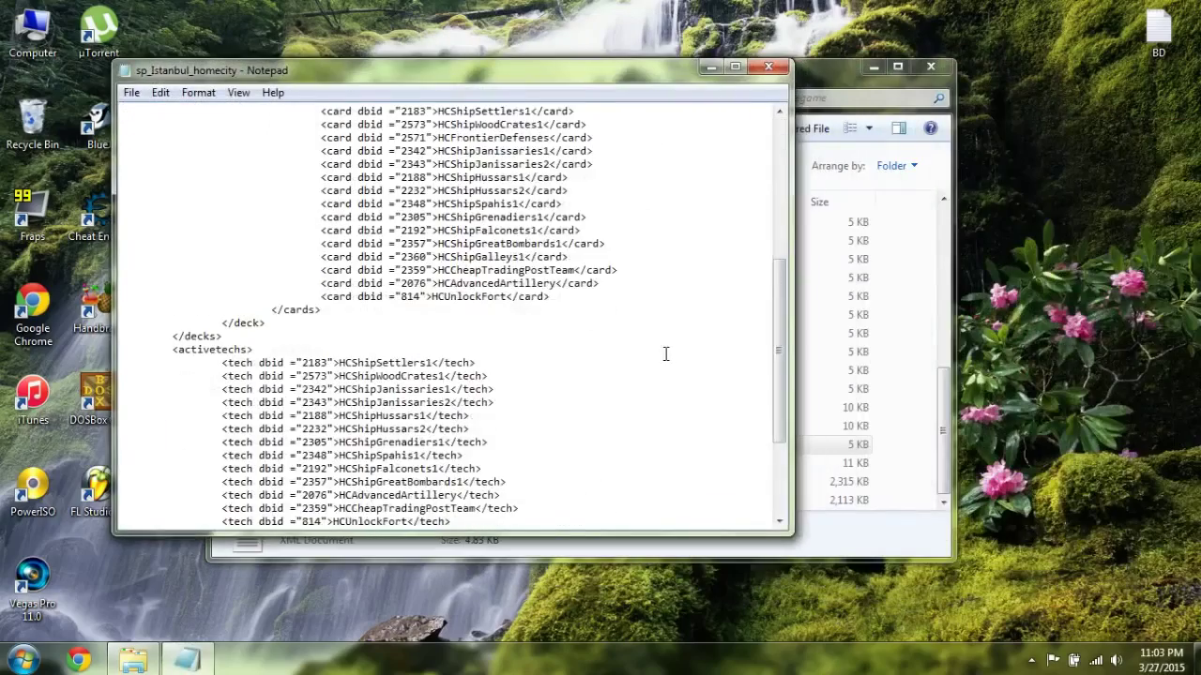
scroll(685, 355, up, 15)
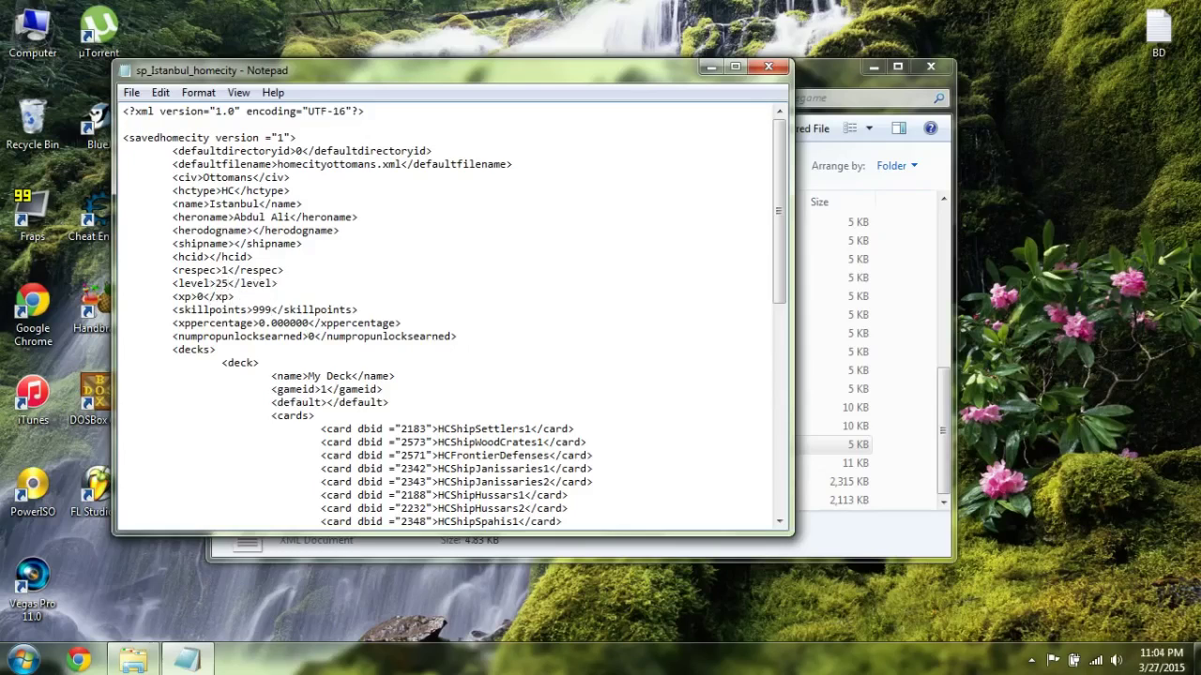
click(132, 92)
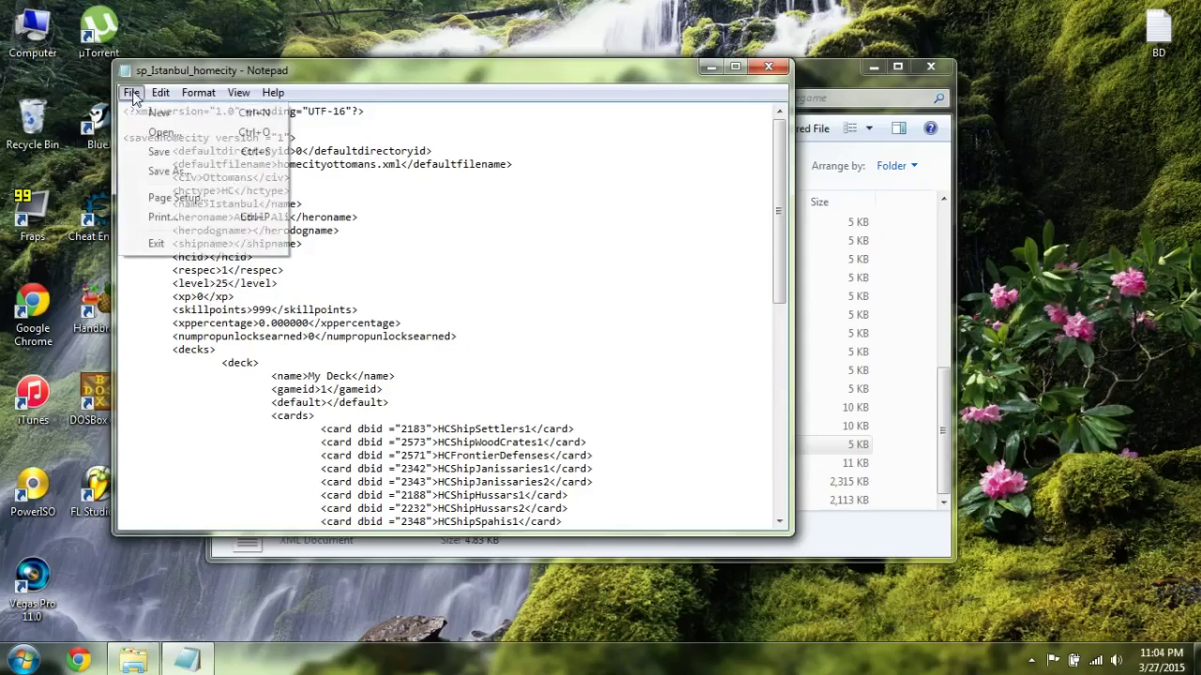
click(162, 154)
click(758, 70)
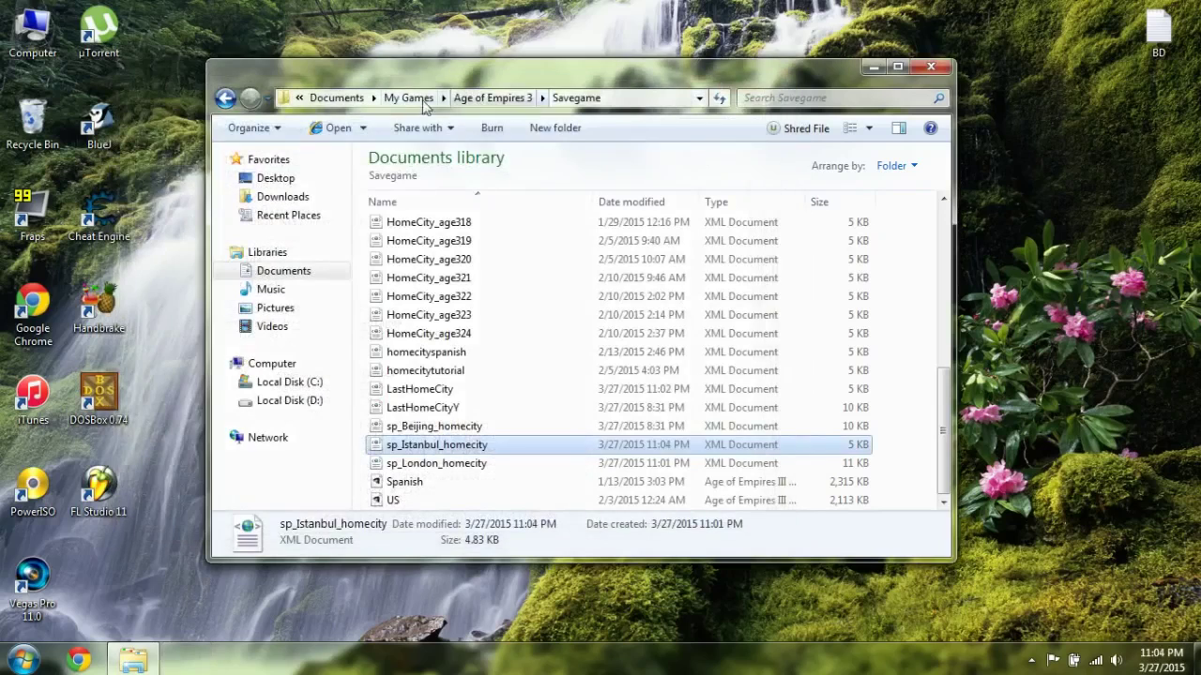
Step: Browse to D:\GAMES\Age of Empires III and launch age3
click(289, 401)
double_click(502, 197)
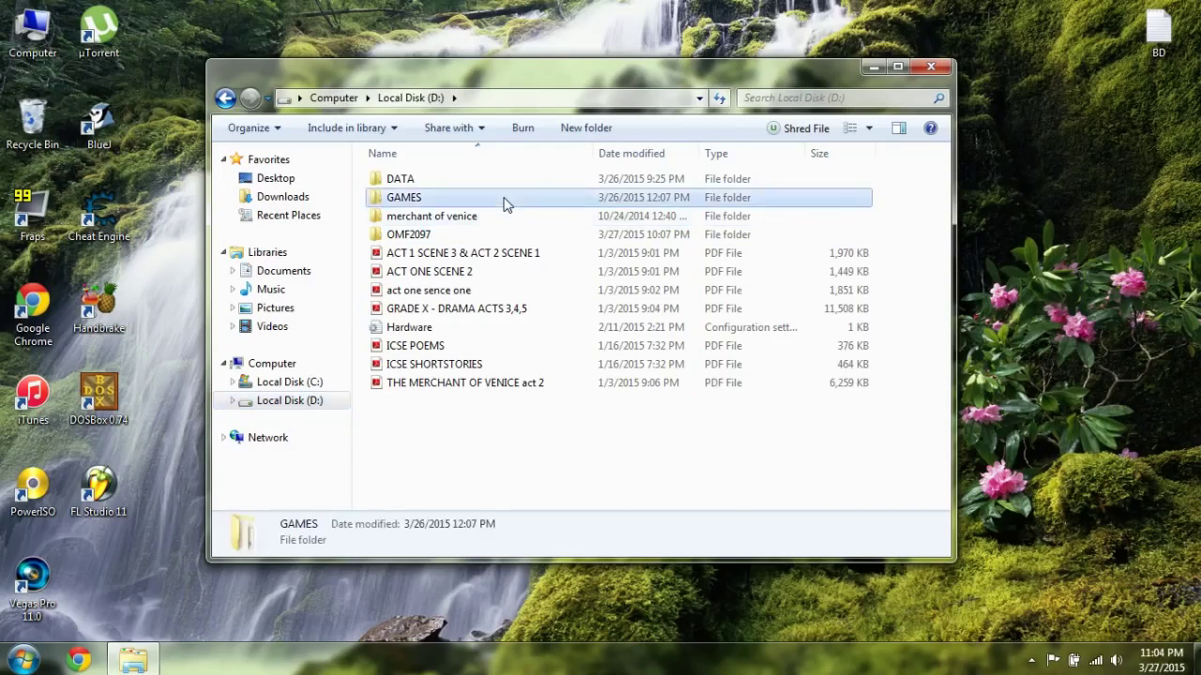
double_click(508, 201)
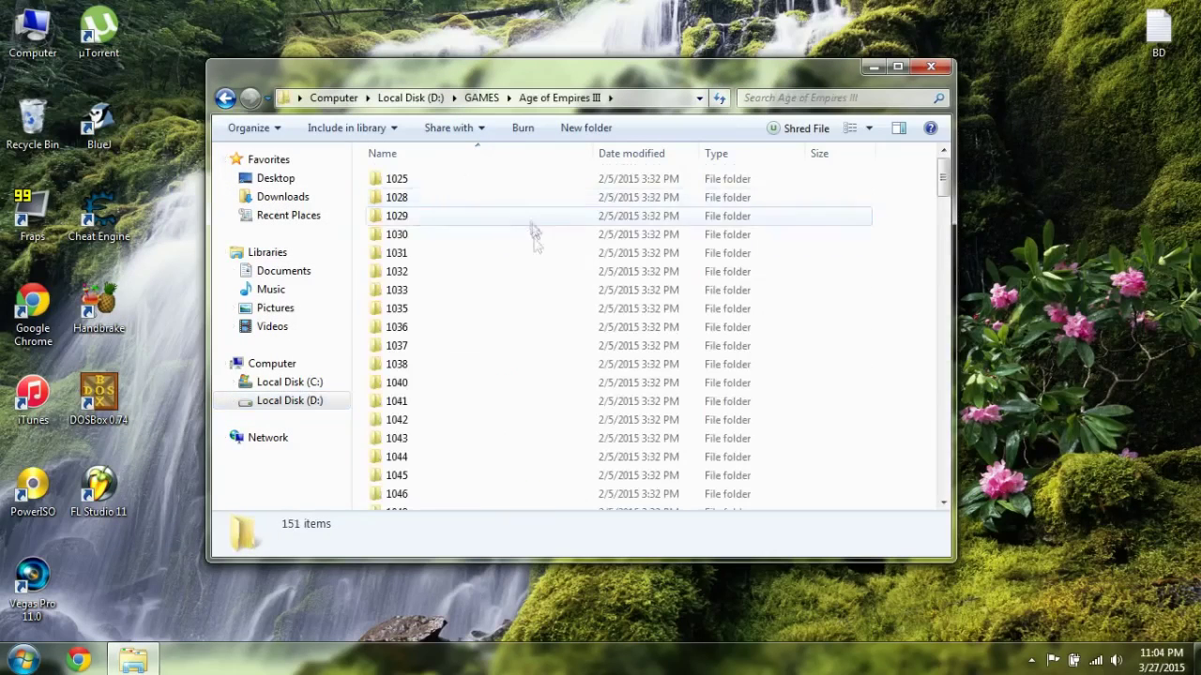
scroll(557, 287, down, 15)
scroll(574, 295, down, 2)
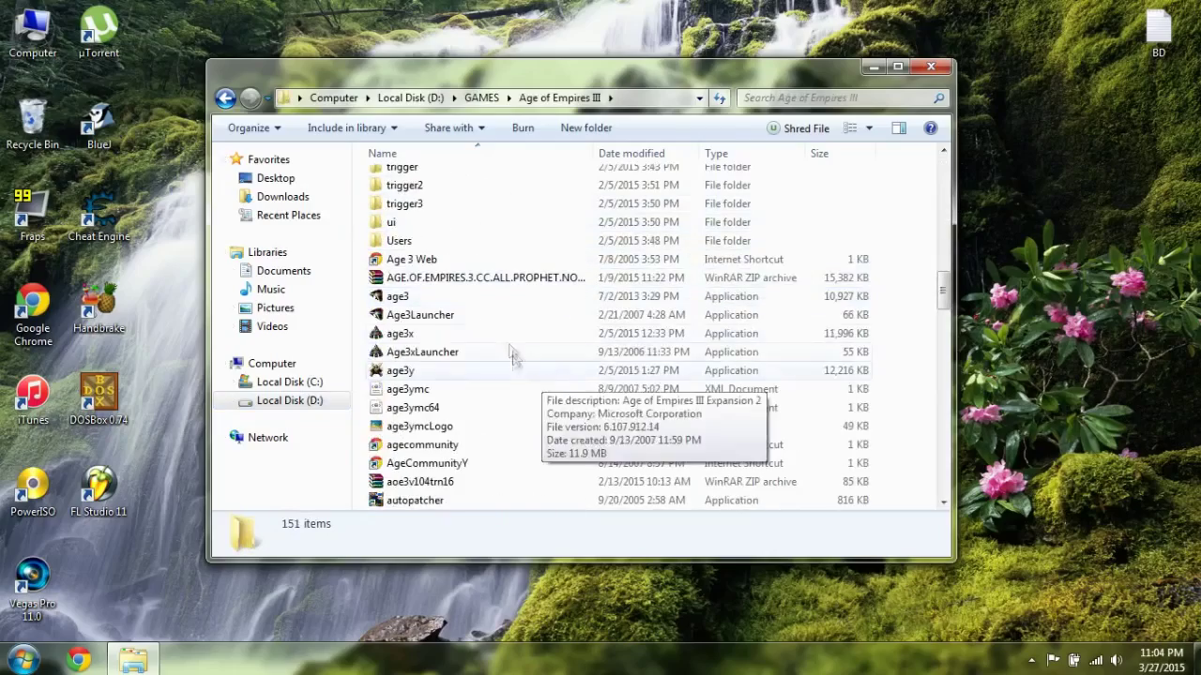
double_click(507, 298)
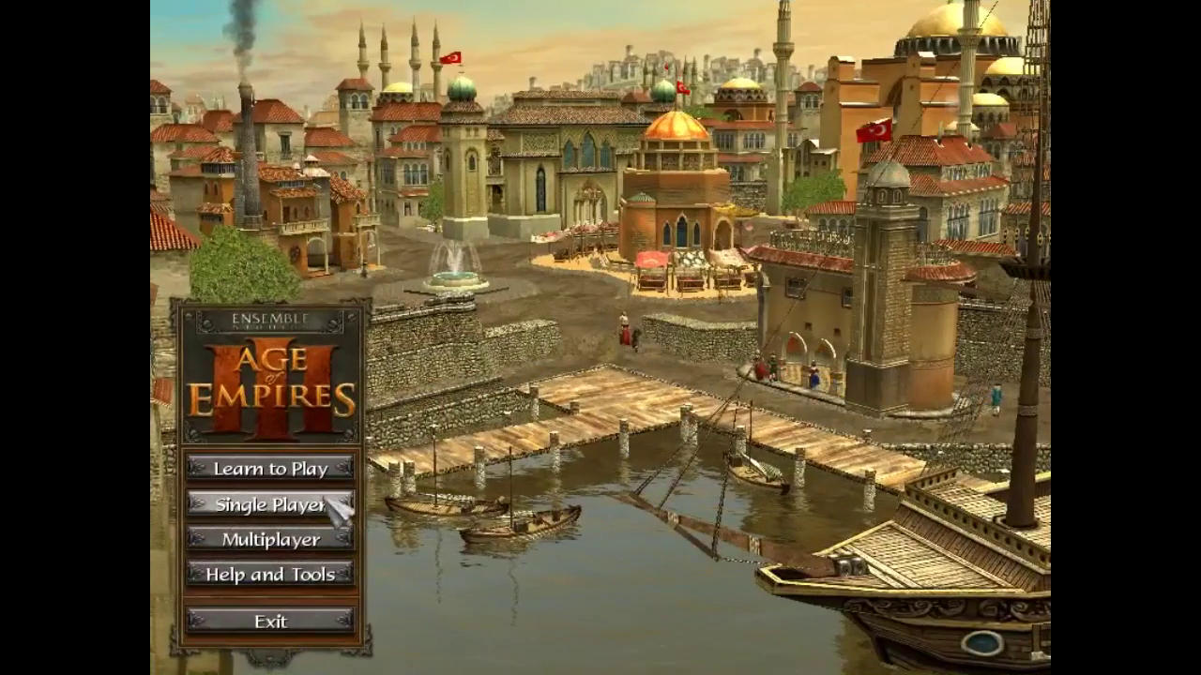
Step: Open Choose New Cards for the level 25 Istanbul city and unlock the first card
click(277, 504)
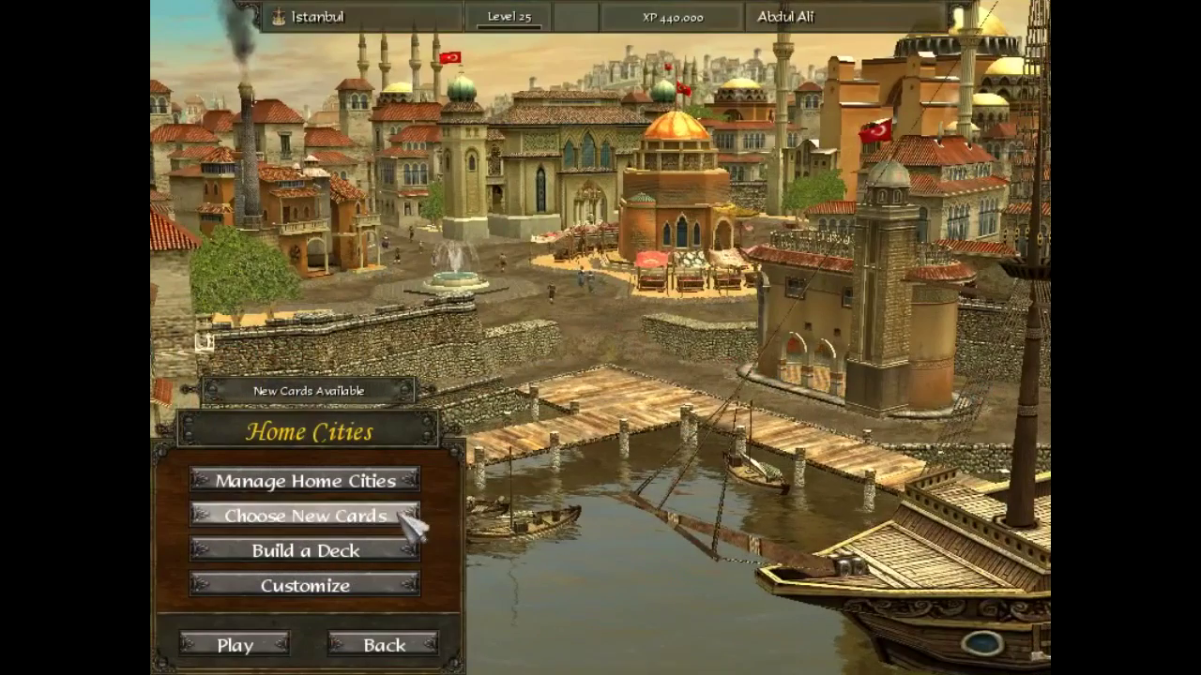
click(409, 518)
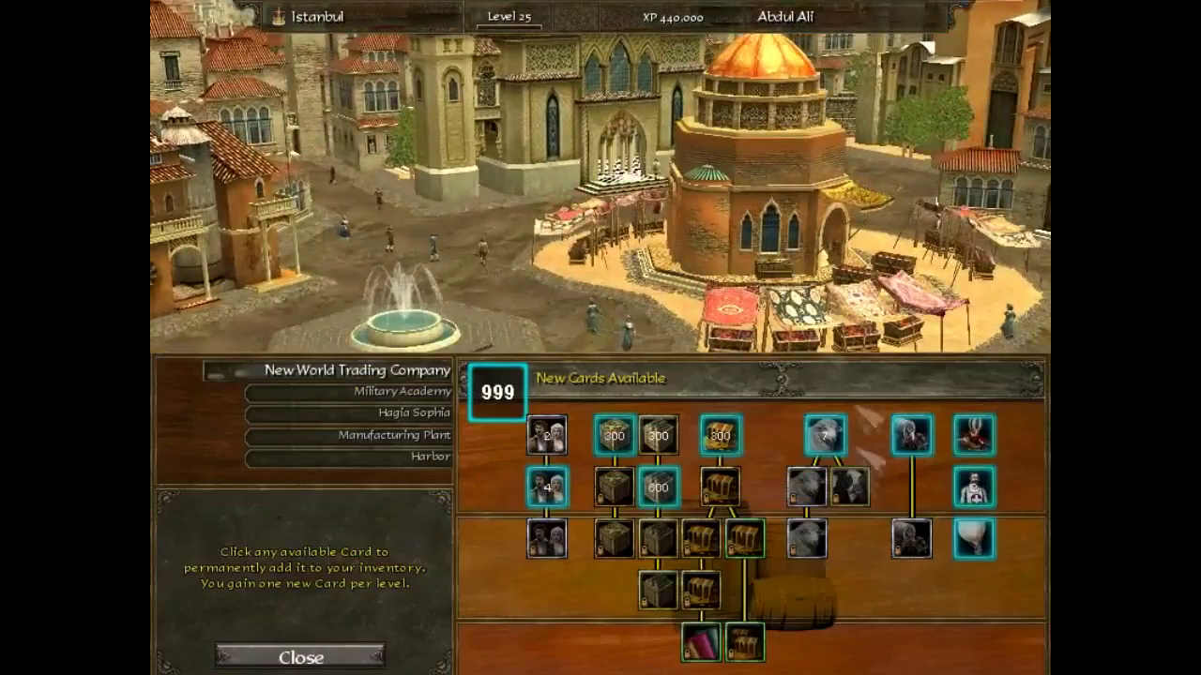
click(614, 435)
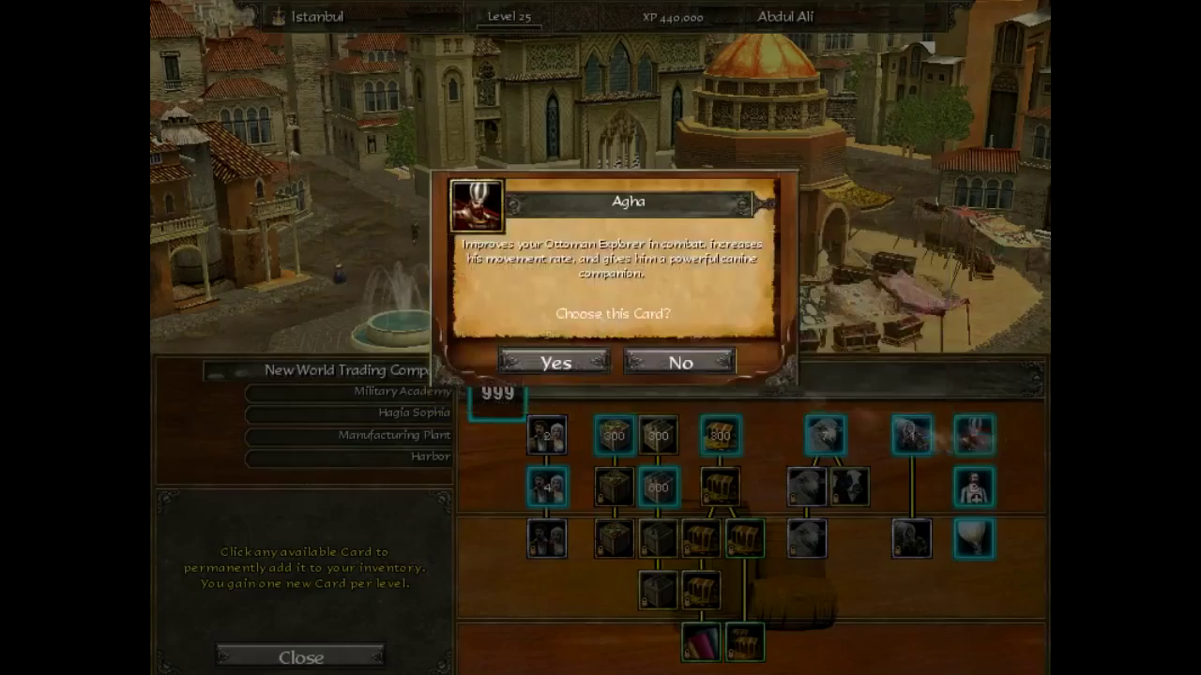
key(Return)
Step: Unlock several available Military Academy cards
click(394, 392)
click(564, 642)
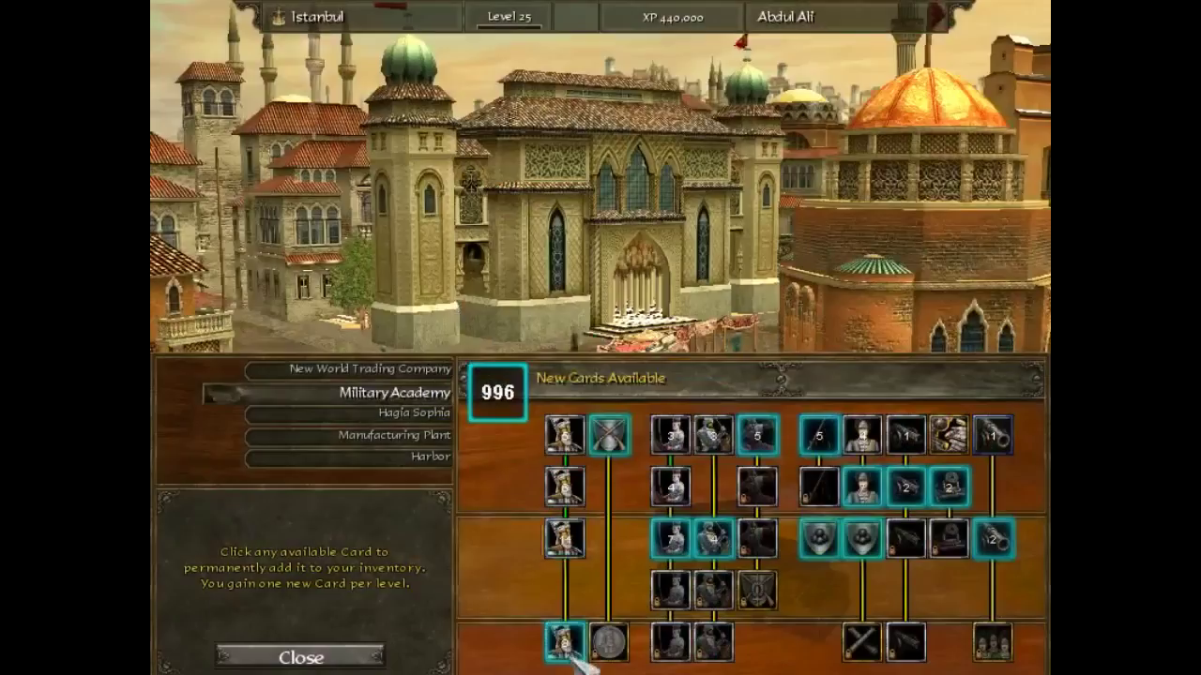
click(760, 438)
click(553, 362)
click(758, 486)
click(553, 362)
click(671, 537)
click(553, 362)
click(713, 538)
click(553, 362)
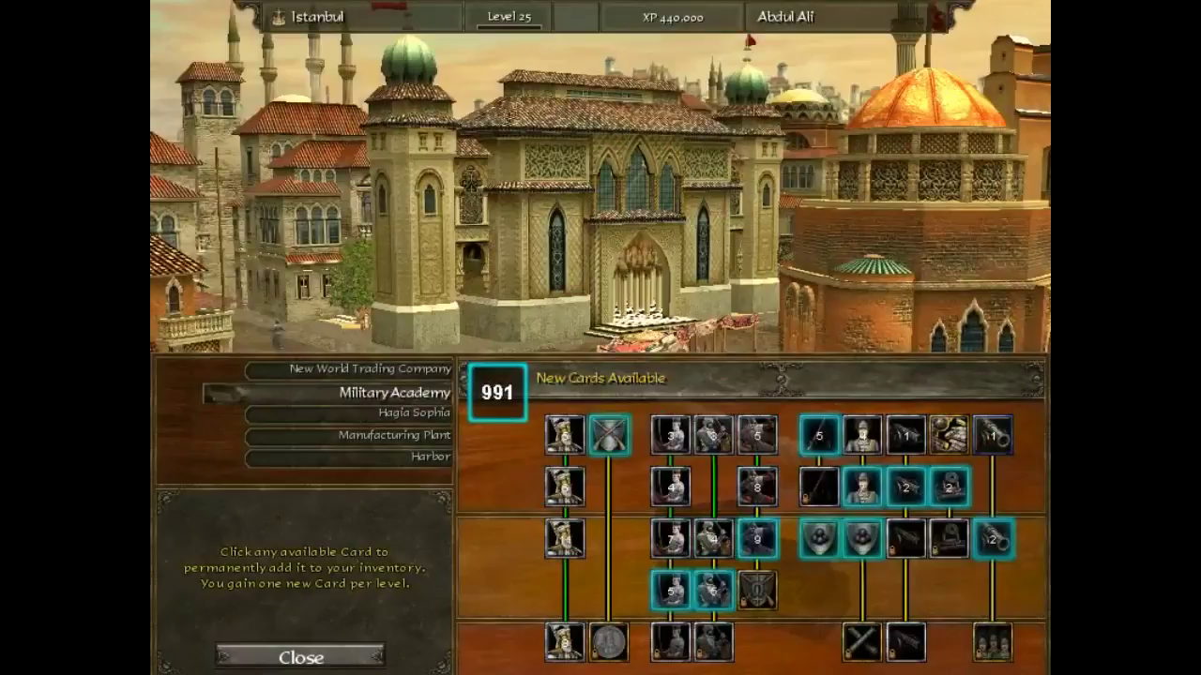
Step: Unlock more Military Academy cards, including 5 Abus Guns and 2 Mortars
click(818, 435)
click(555, 362)
click(992, 537)
click(555, 362)
click(992, 642)
click(556, 362)
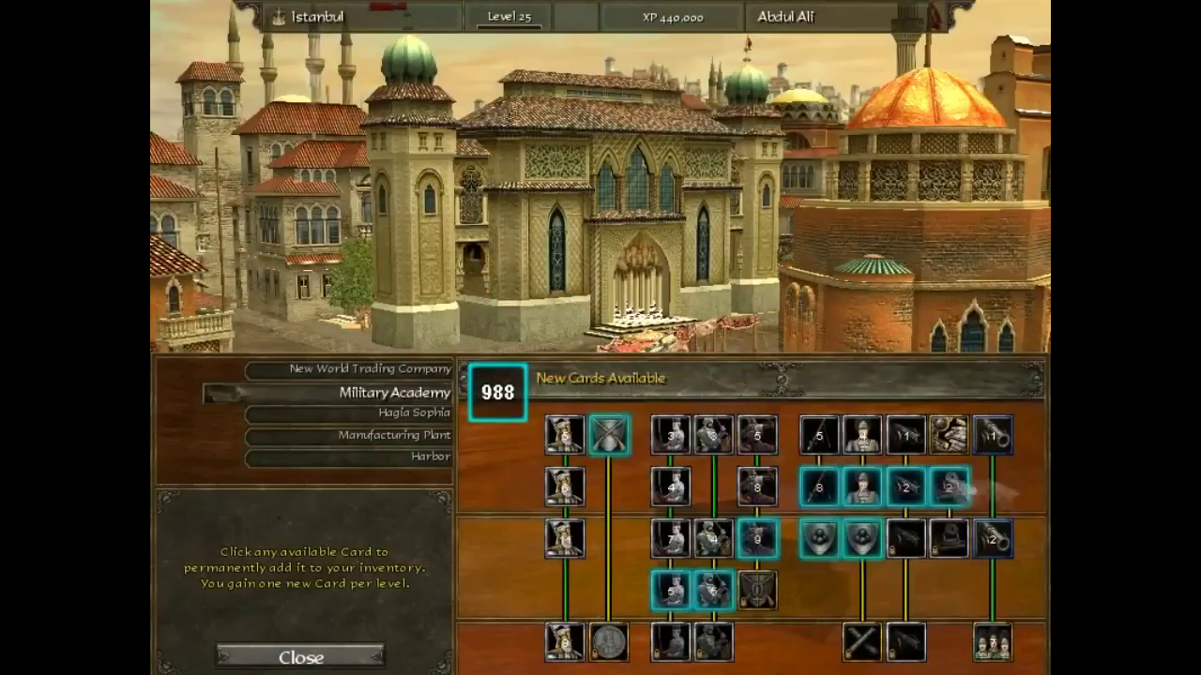
click(950, 486)
click(556, 362)
Step: Unlock two Hagia Sophia cards
click(394, 413)
click(919, 537)
click(555, 362)
click(978, 538)
click(556, 362)
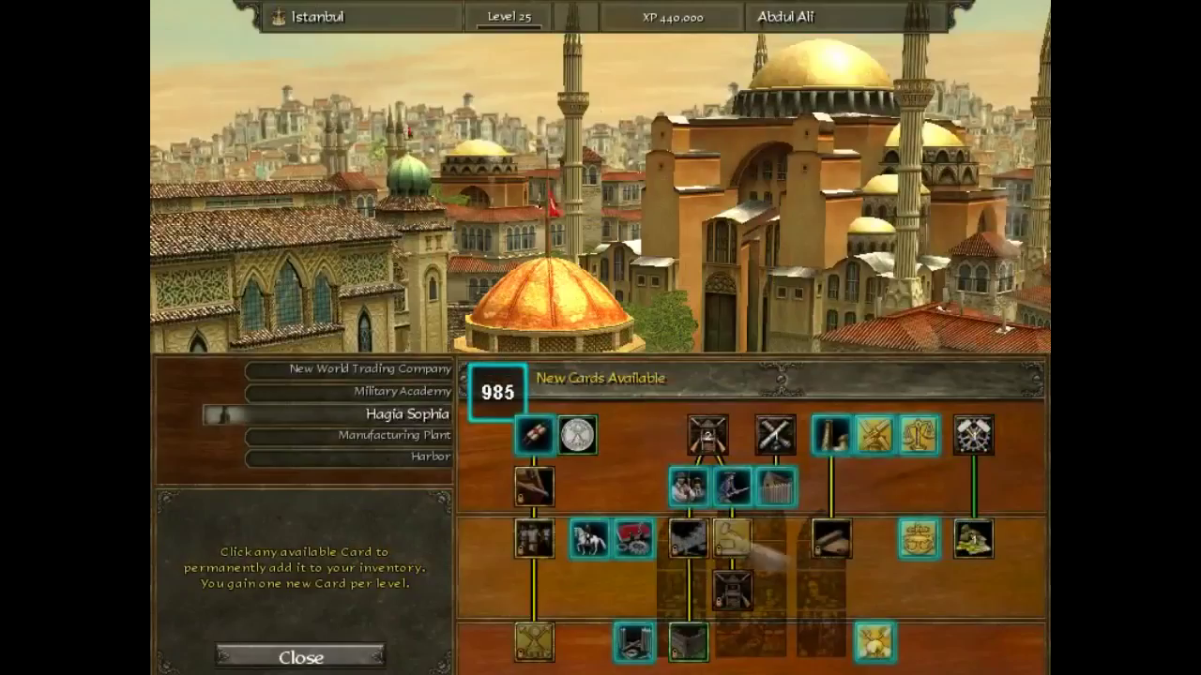
Step: Browse the card buildings, then unlock 2 Falconets and Janissary Combat from the Military Academy
click(384, 436)
click(431, 457)
click(413, 413)
click(394, 392)
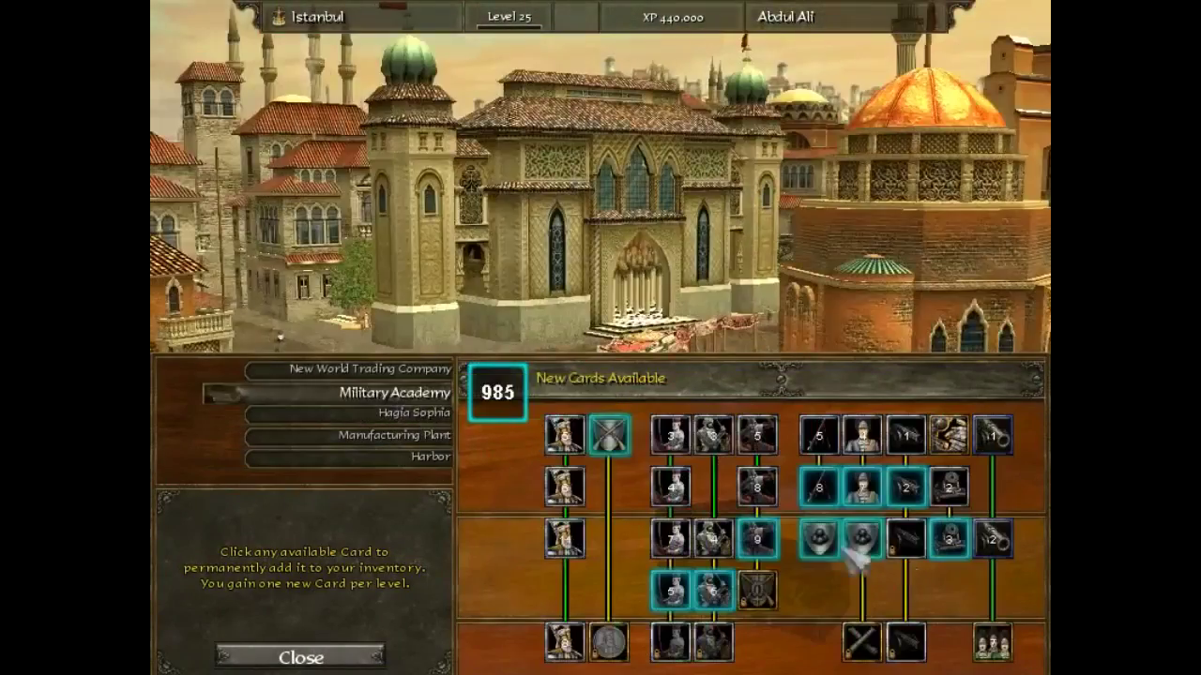
click(992, 538)
click(555, 362)
click(357, 368)
click(394, 392)
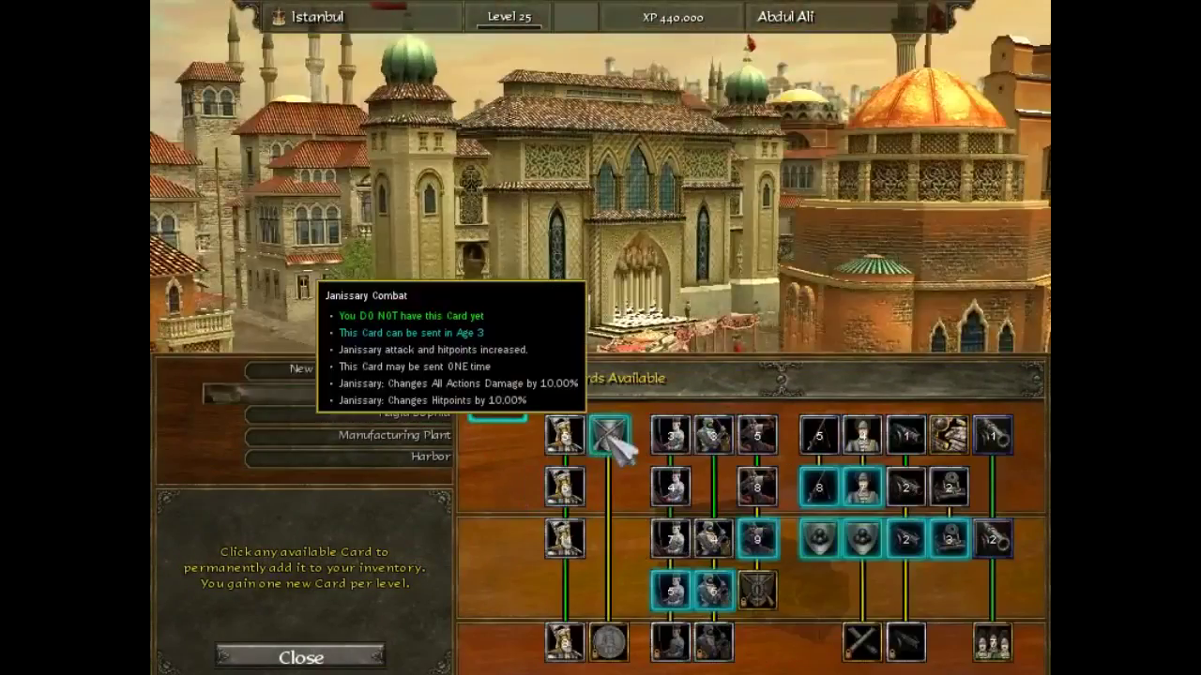
click(609, 434)
click(555, 362)
Step: Unlock Hot Air Balloons and TEAM 2 Surgeons from the New World Trading Company
click(427, 412)
click(427, 436)
click(427, 369)
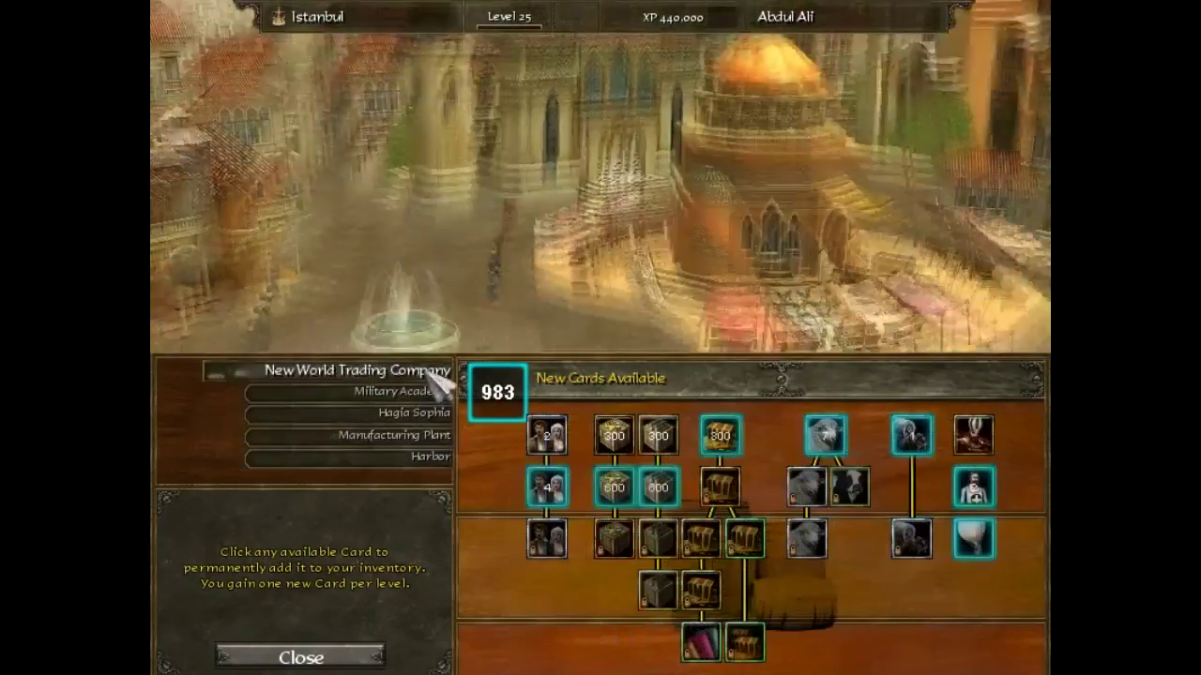
click(973, 537)
click(557, 362)
click(968, 487)
click(588, 363)
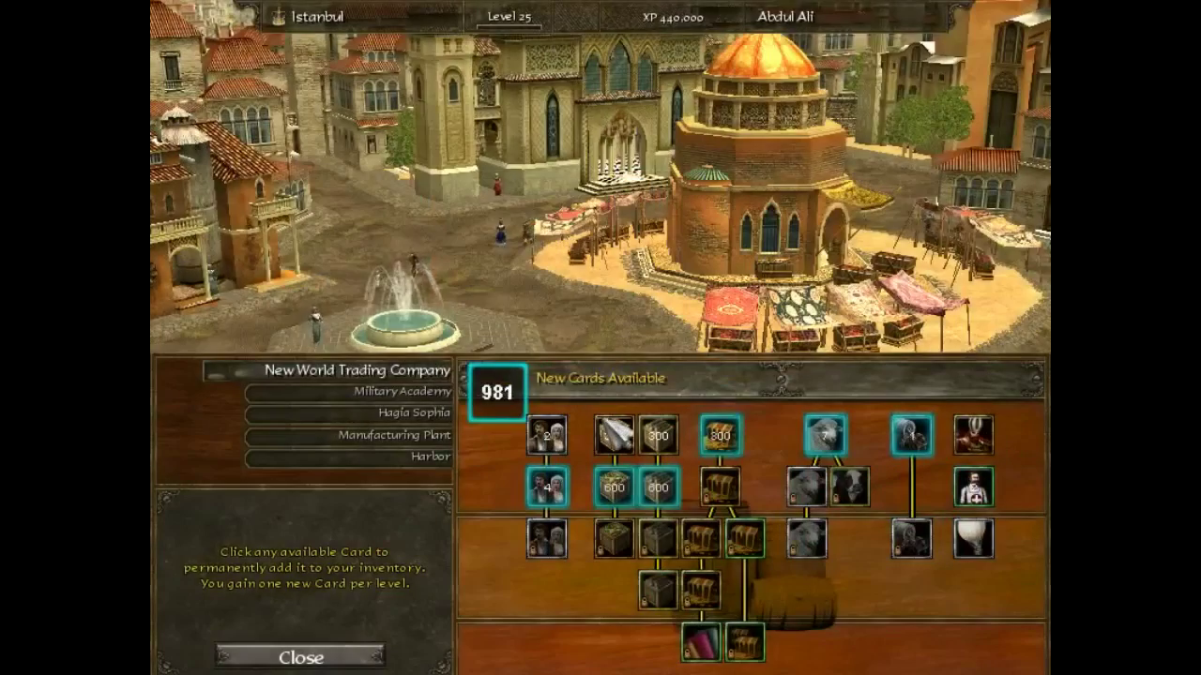
Step: Verify the 20/20 deck and 33-card inventory in Build a Deck, then close it
click(382, 657)
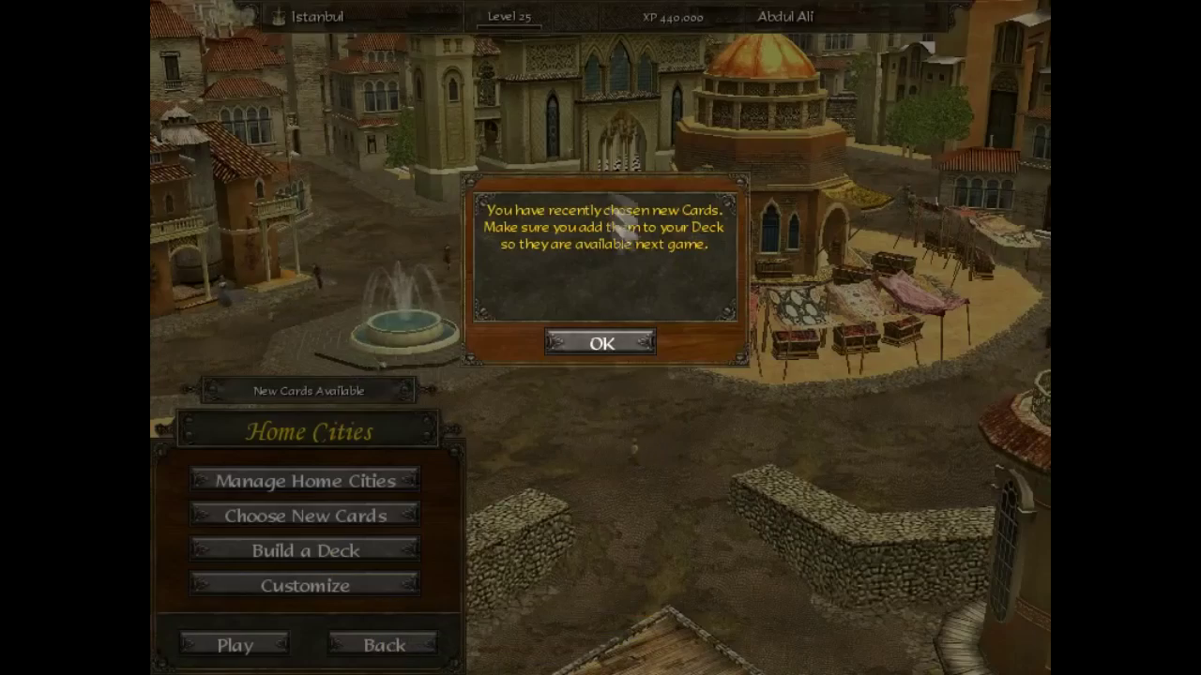
click(621, 343)
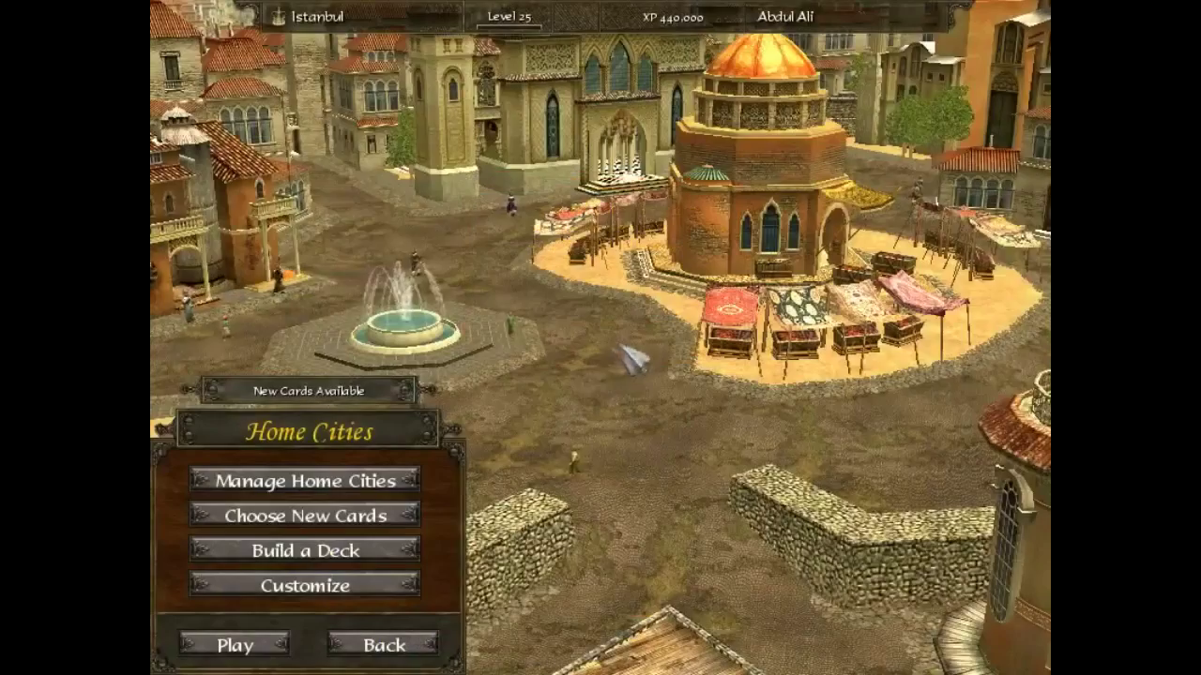
click(387, 552)
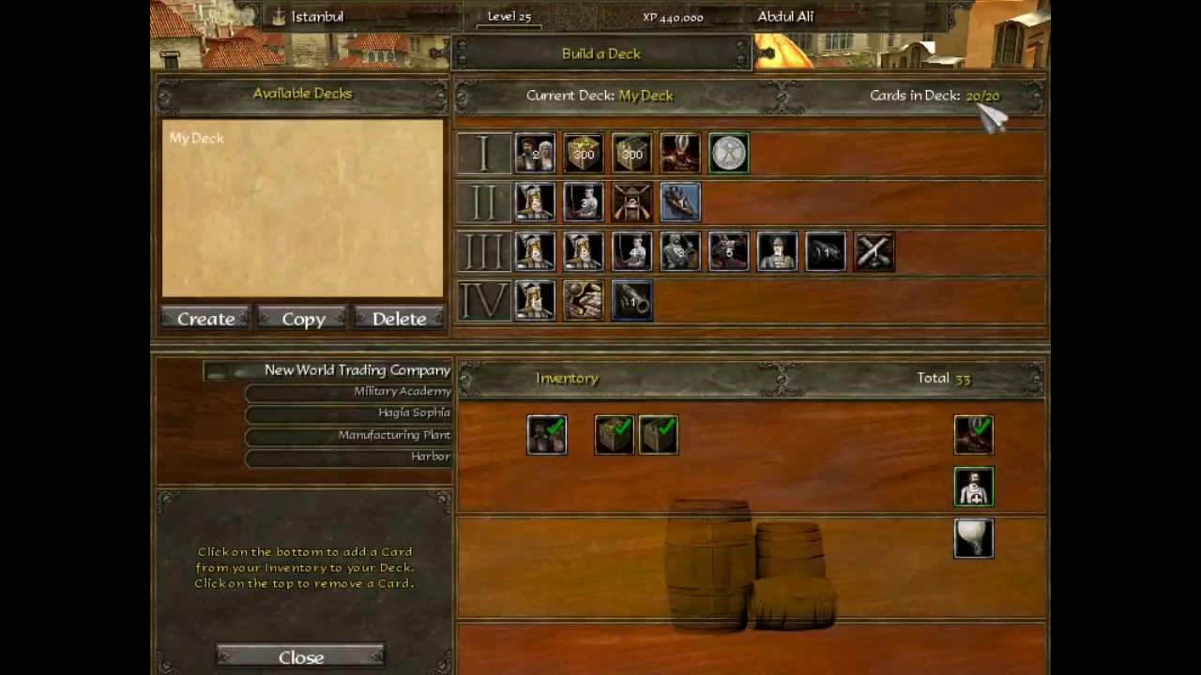
click(403, 391)
click(399, 436)
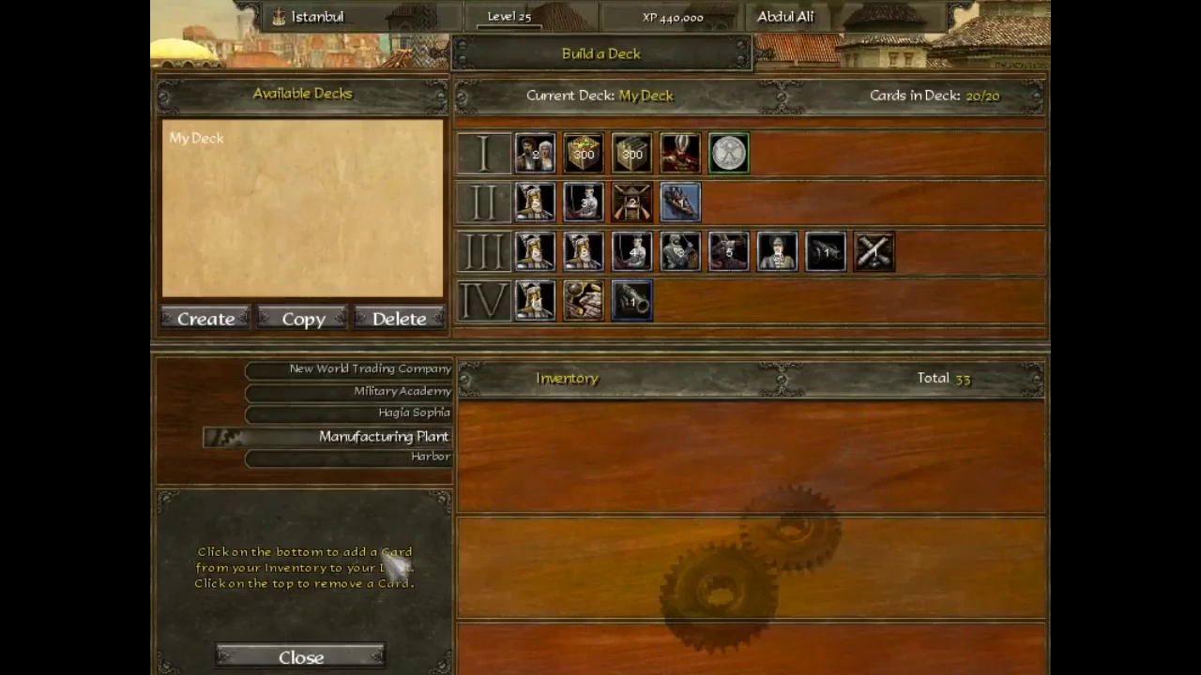
click(314, 655)
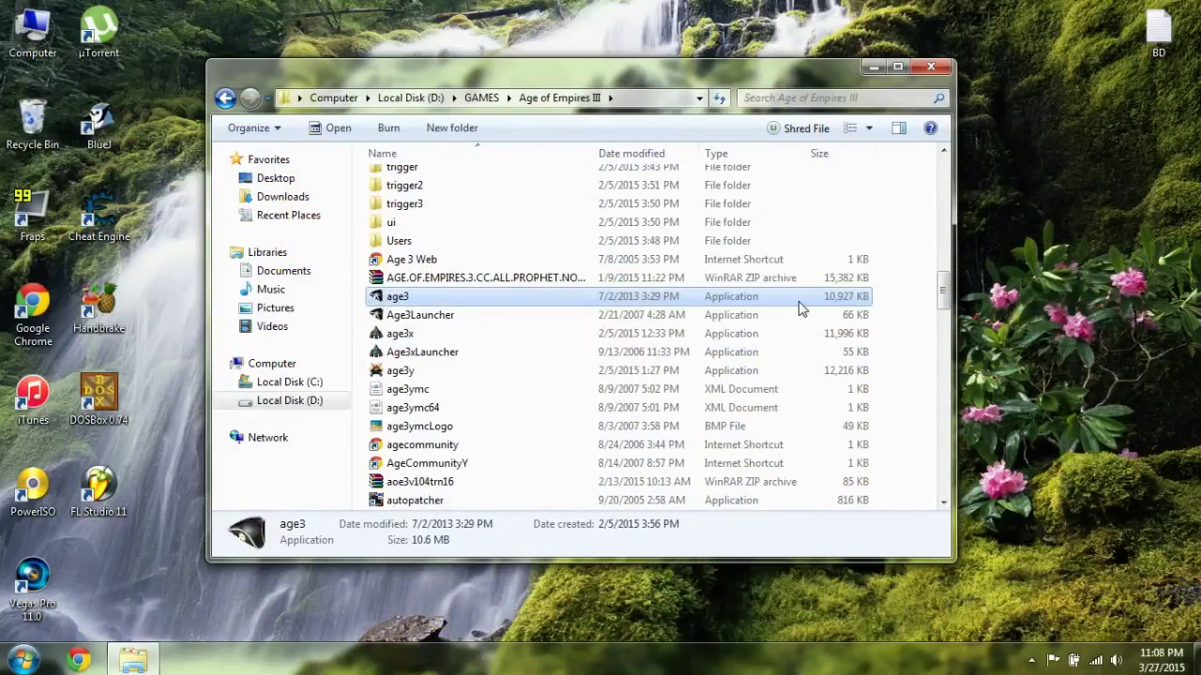
Step: Browse to Documents > My Games > Age of Empires 3 > Savegame and right-click sp_Istanbul_homecity
click(309, 273)
click(450, 364)
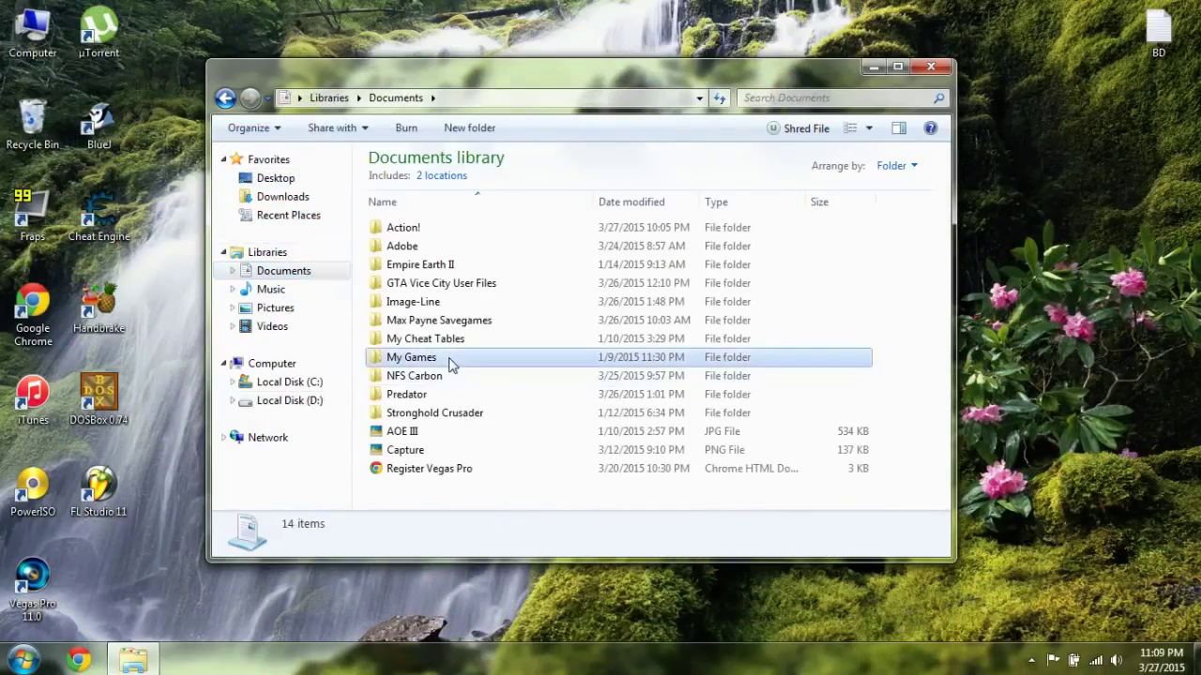
double_click(449, 364)
double_click(450, 240)
scroll(487, 362, down, 2)
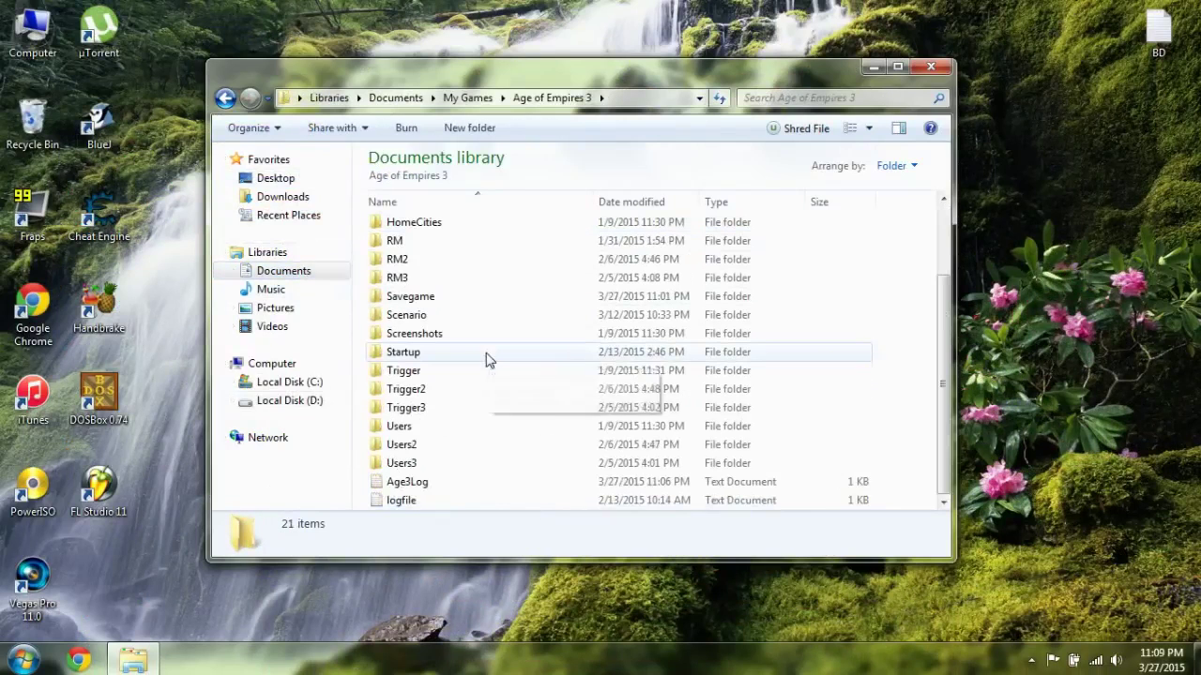
double_click(455, 298)
scroll(472, 332, down, 5)
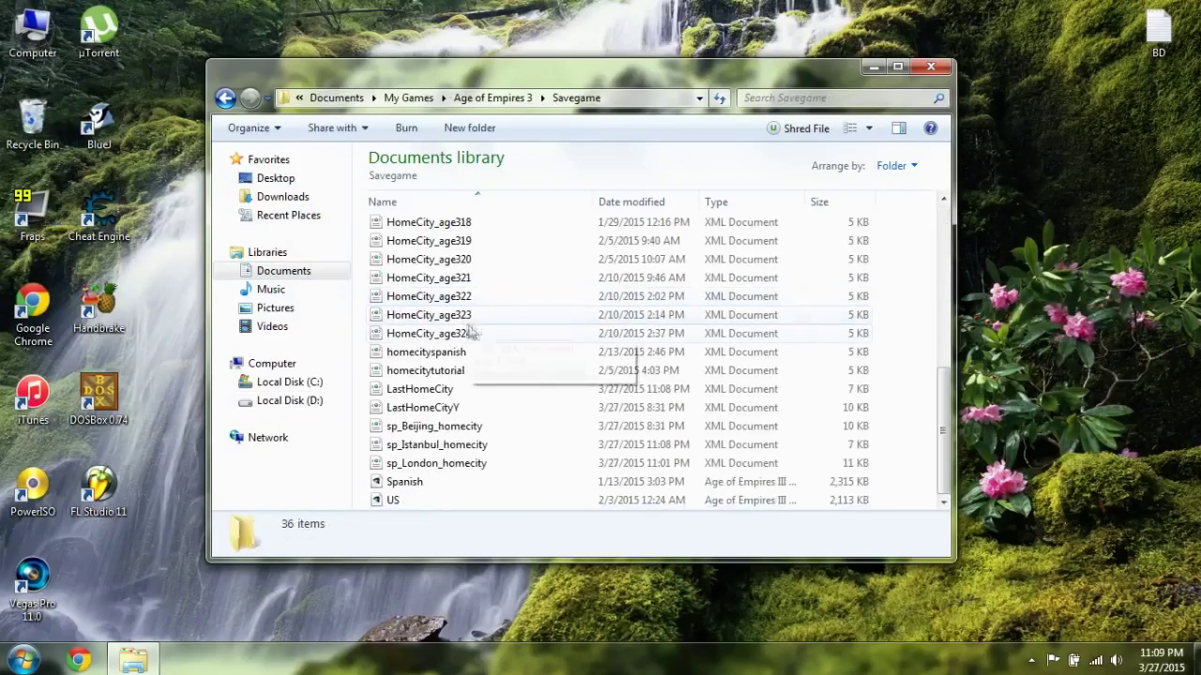
click(467, 428)
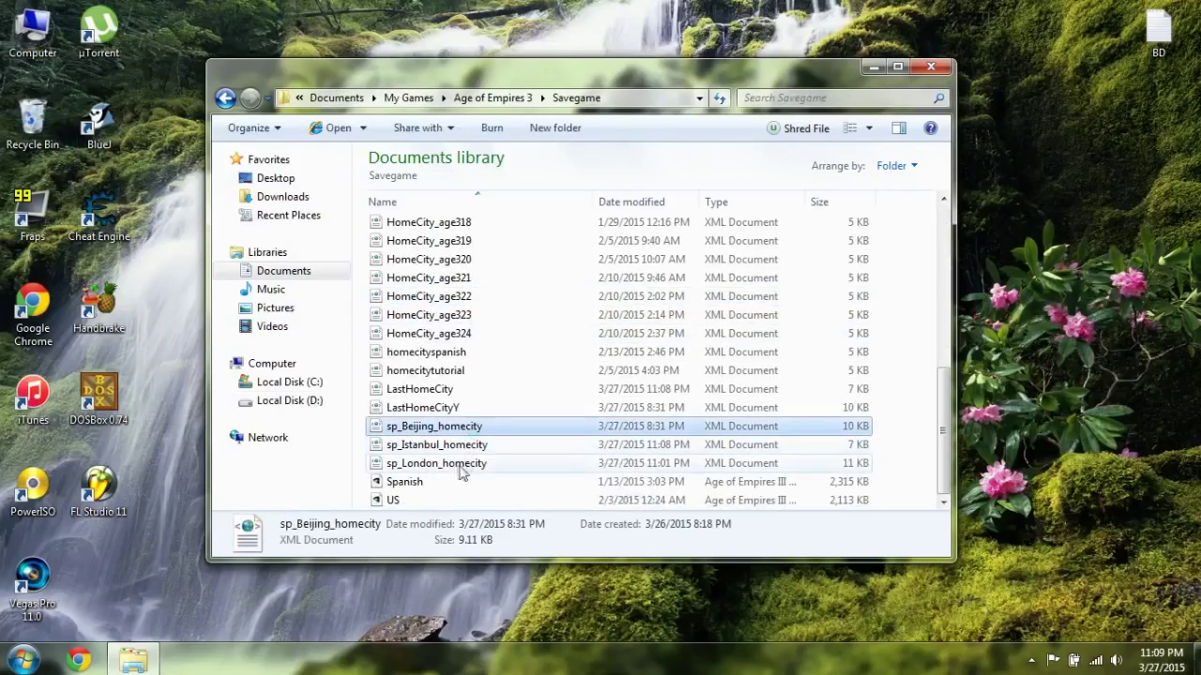
click(454, 446)
right_click(454, 446)
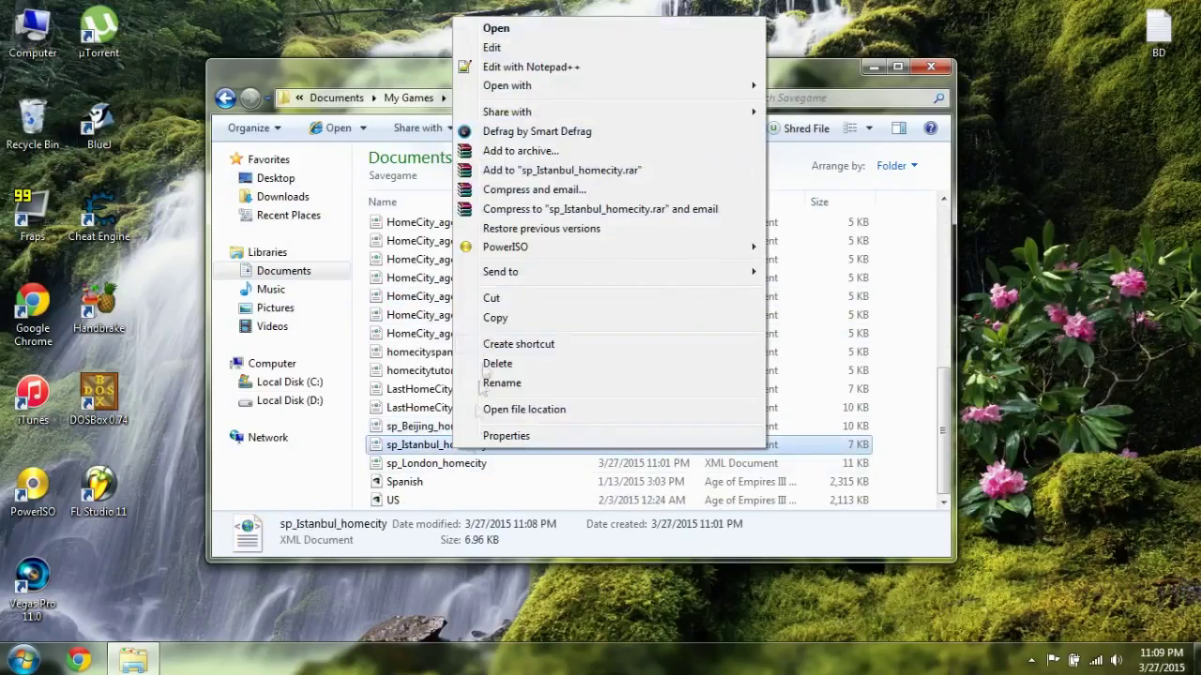
Step: Open sp_Istanbul_homecity in Notepad and copy its whole activetechs list
click(578, 48)
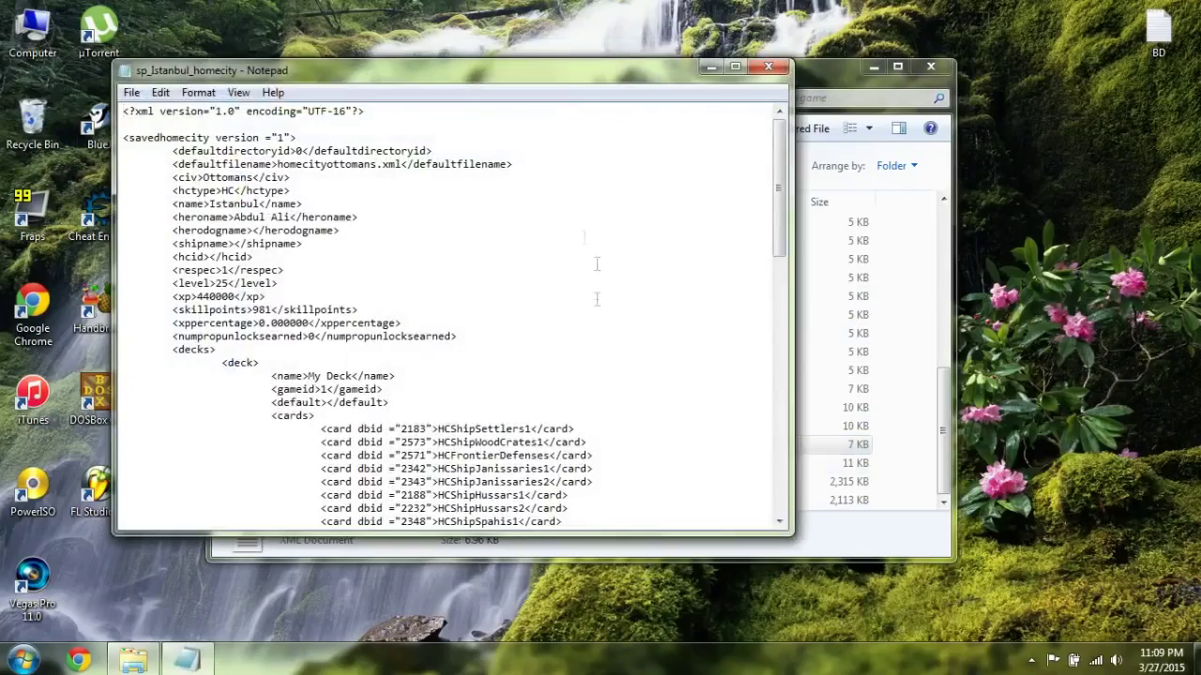
scroll(611, 331, down, 15)
scroll(611, 331, down, 4)
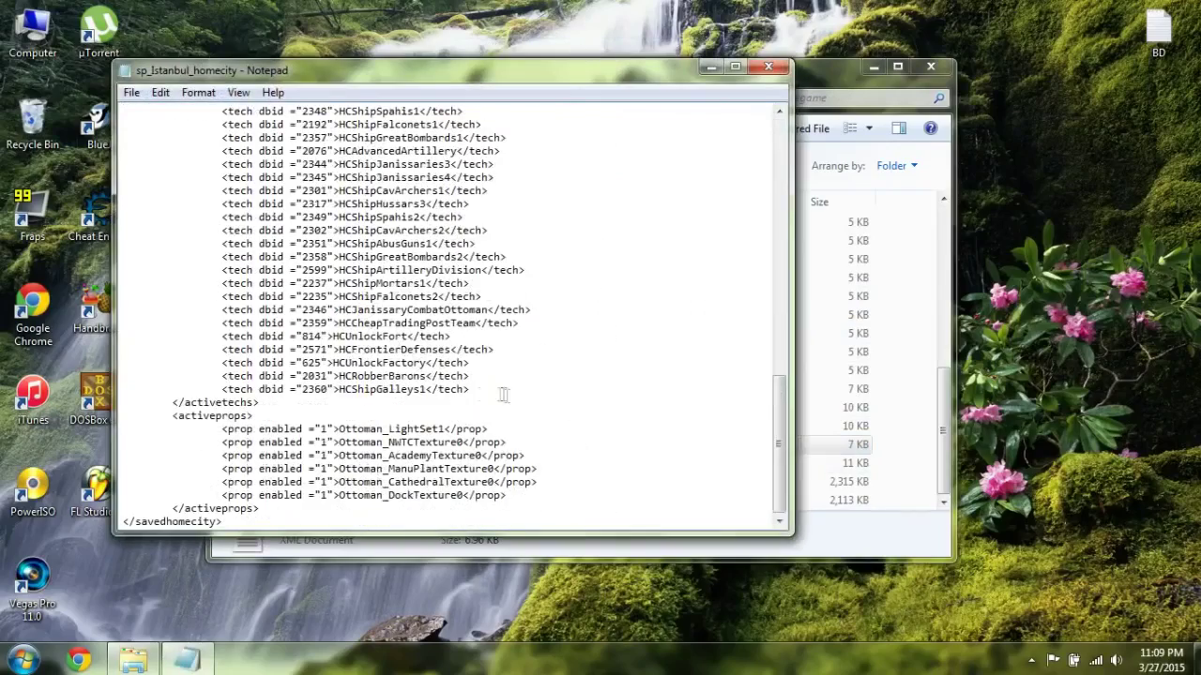
mouse_move(475, 392)
mouse_down()
mouse_move(281, 105)
mouse_move(122, 309)
mouse_move(121, 345)
mouse_move(125, 323)
mouse_up()
click(561, 380)
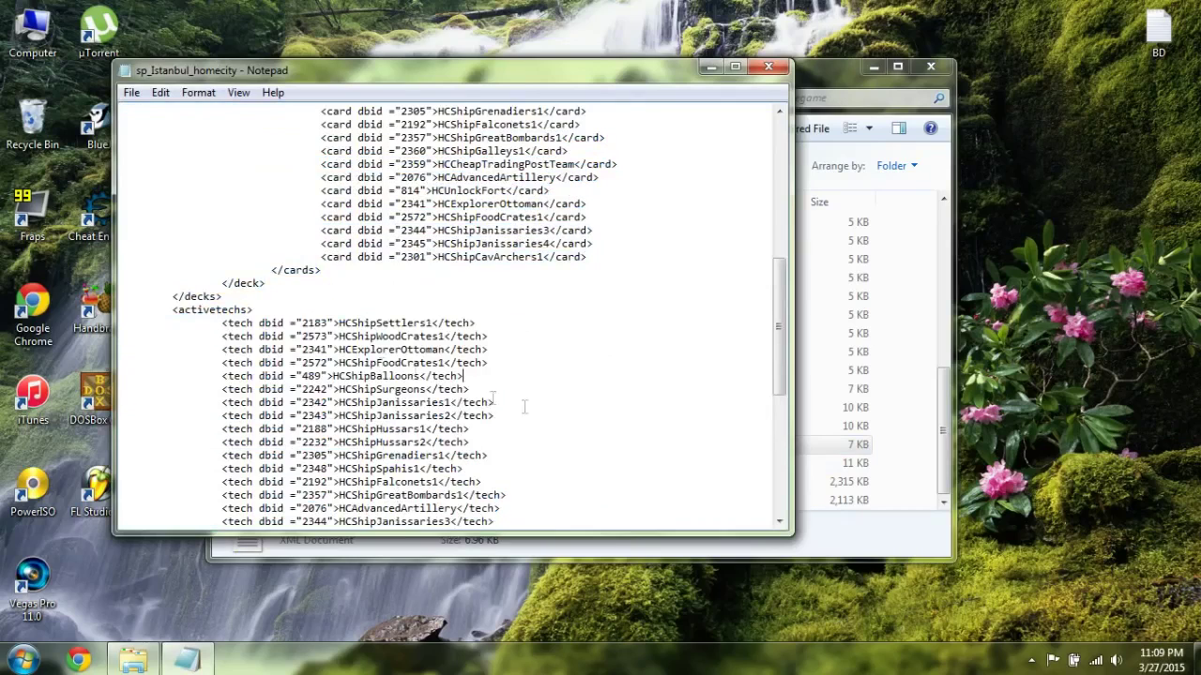
scroll(488, 339, down, 8)
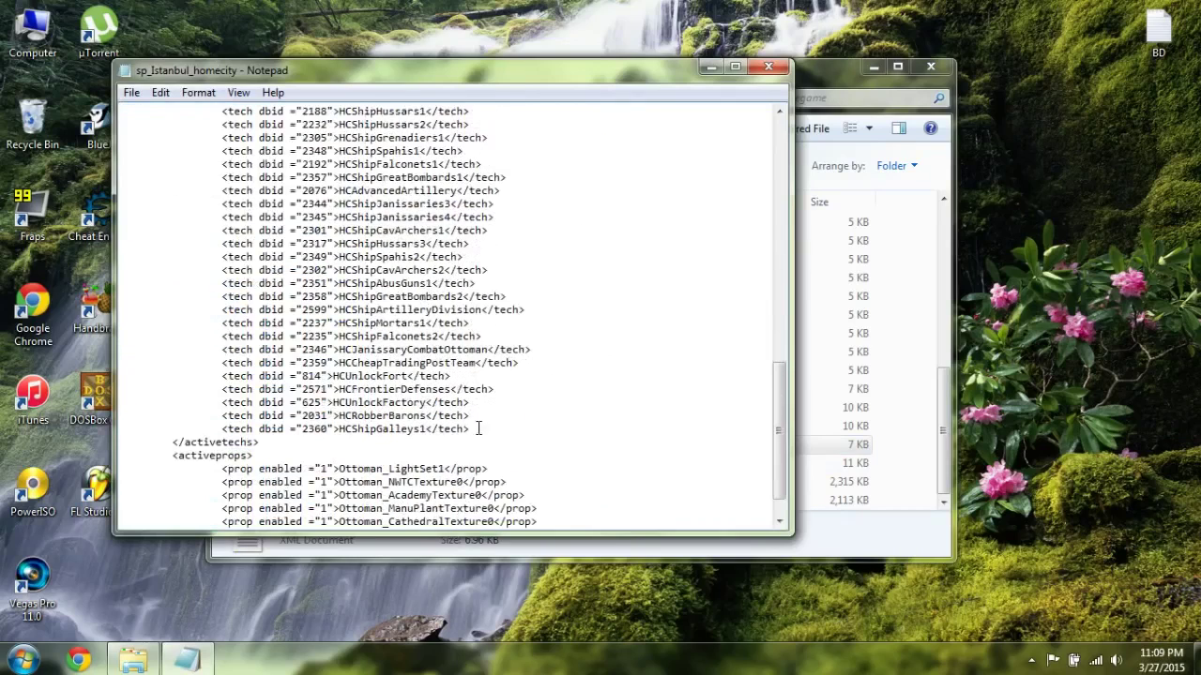
mouse_move(479, 429)
mouse_down()
mouse_move(140, 160)
mouse_move(160, 235)
mouse_move(164, 187)
mouse_up()
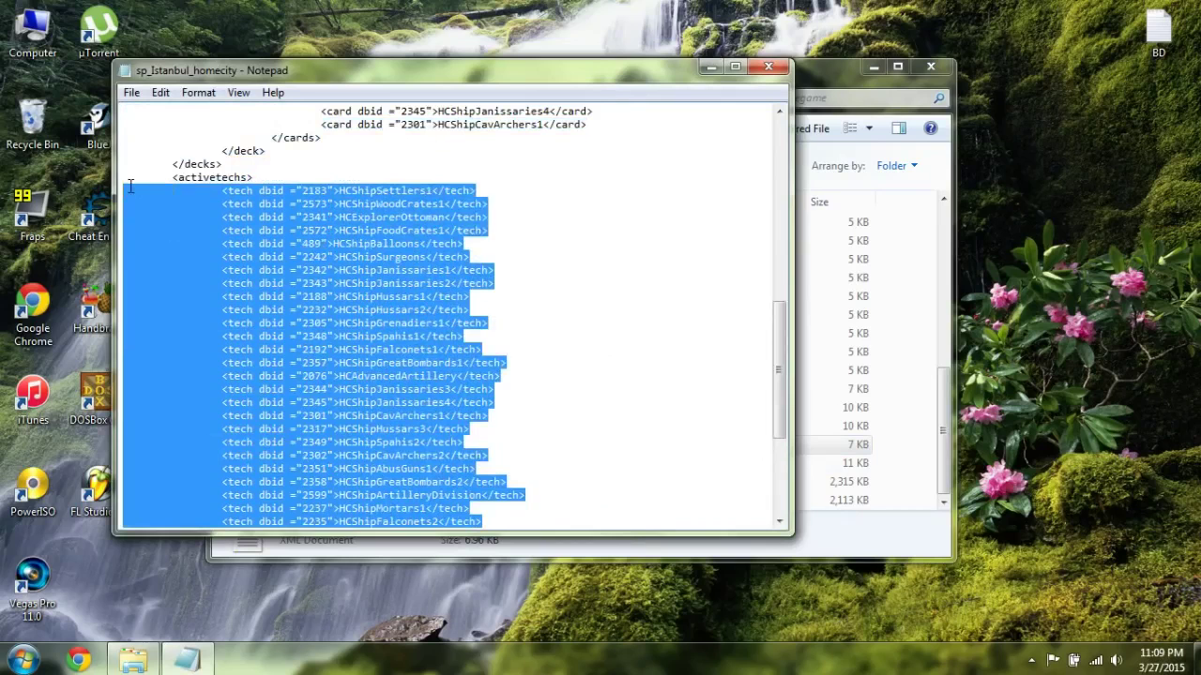
right_click(197, 250)
click(263, 316)
click(22, 659)
Step: Launch a new Notepad and paste the copied tech entries
text(notepad)
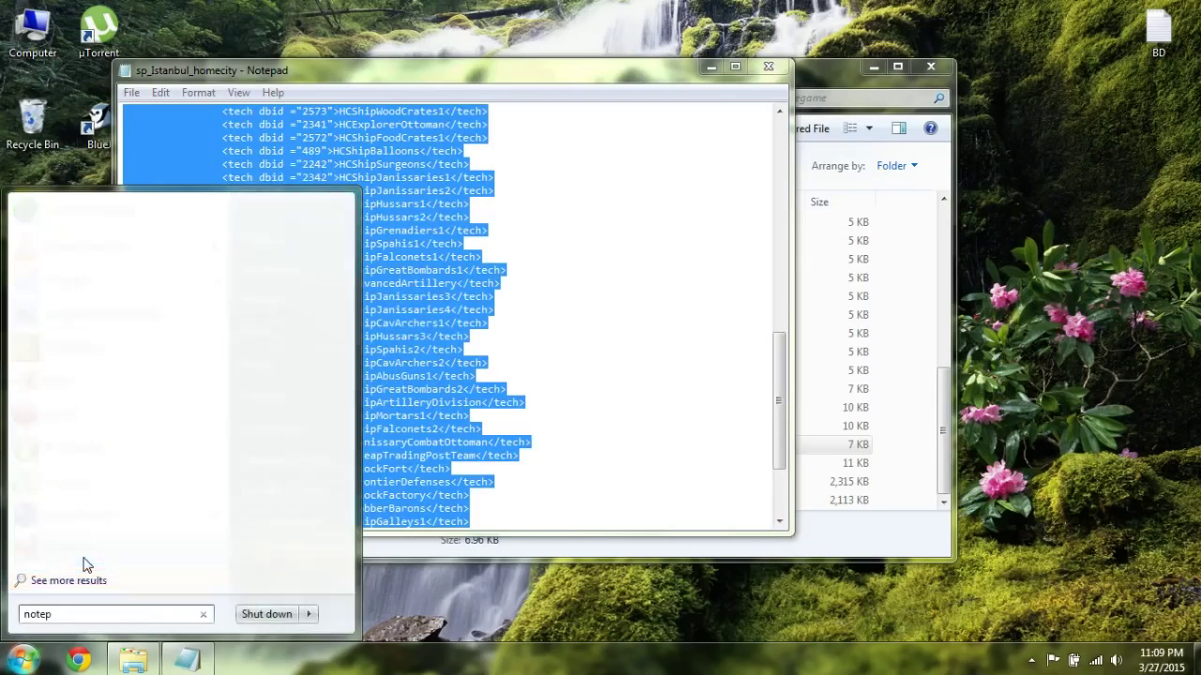
key(Return)
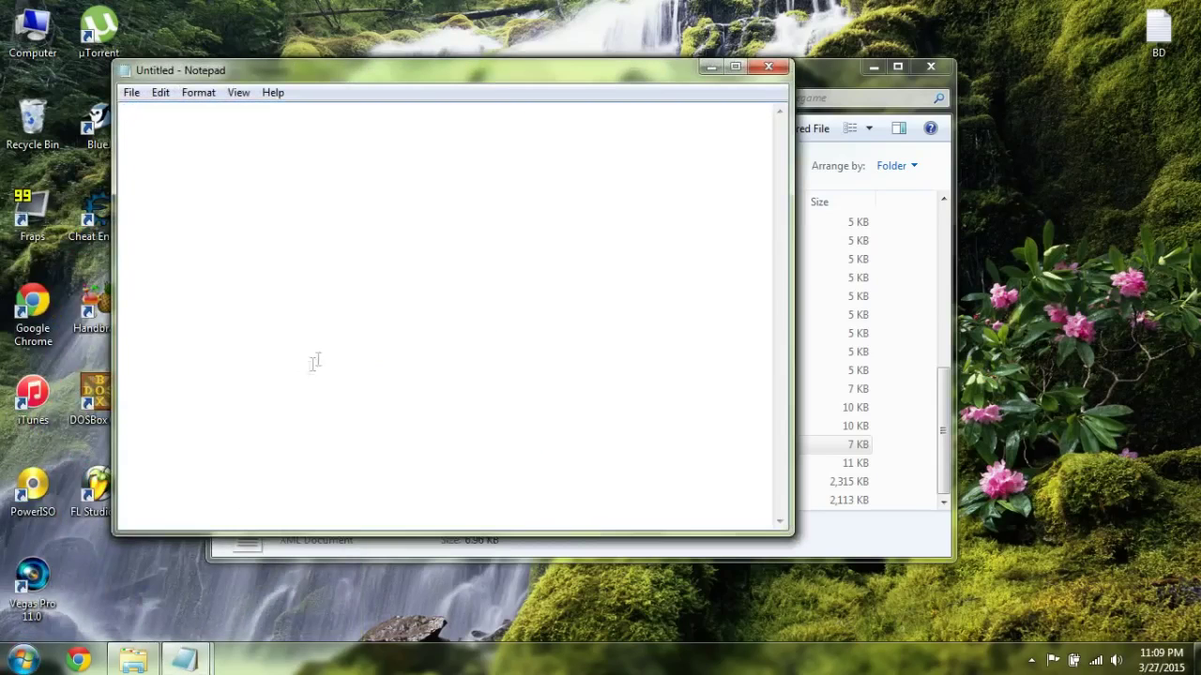
key(ctrl+v)
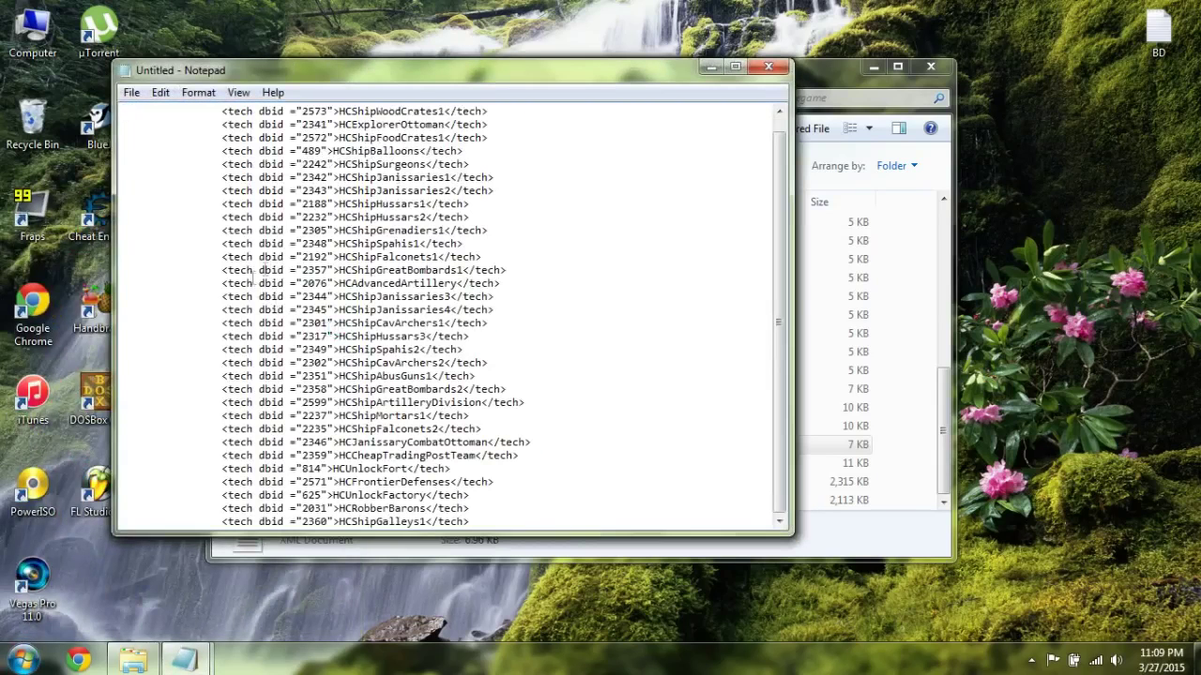
Step: Replace all 'tech' tags with 'card' and select the converted list to copy it
click(132, 92)
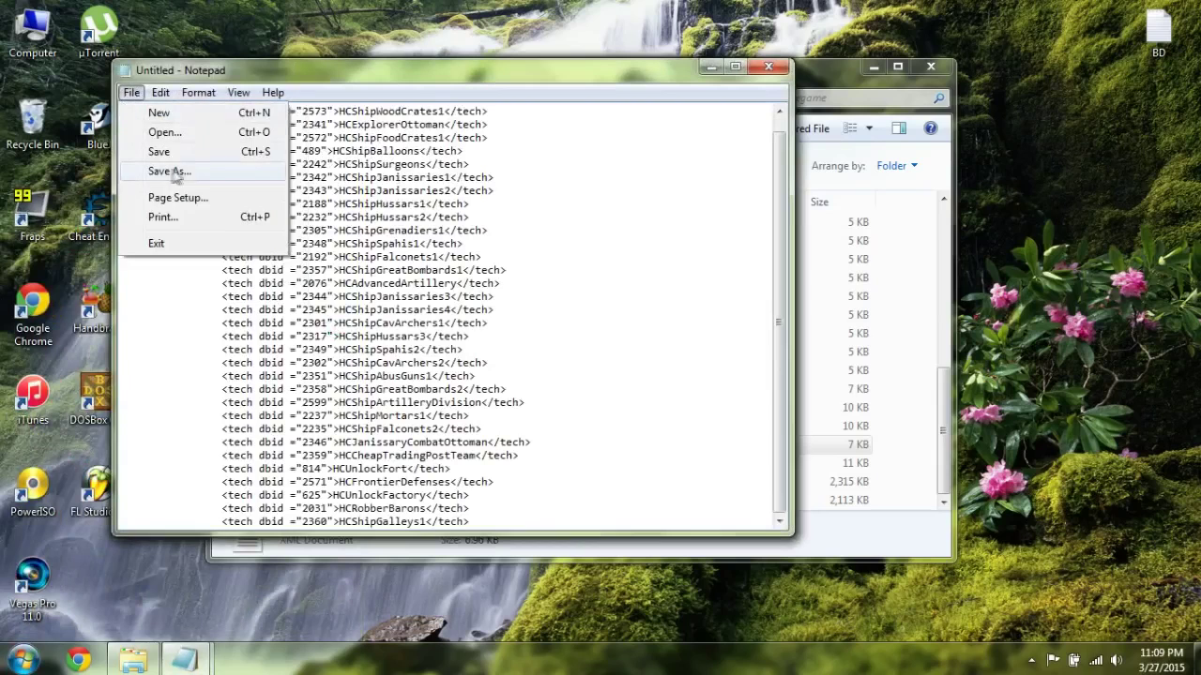
click(222, 270)
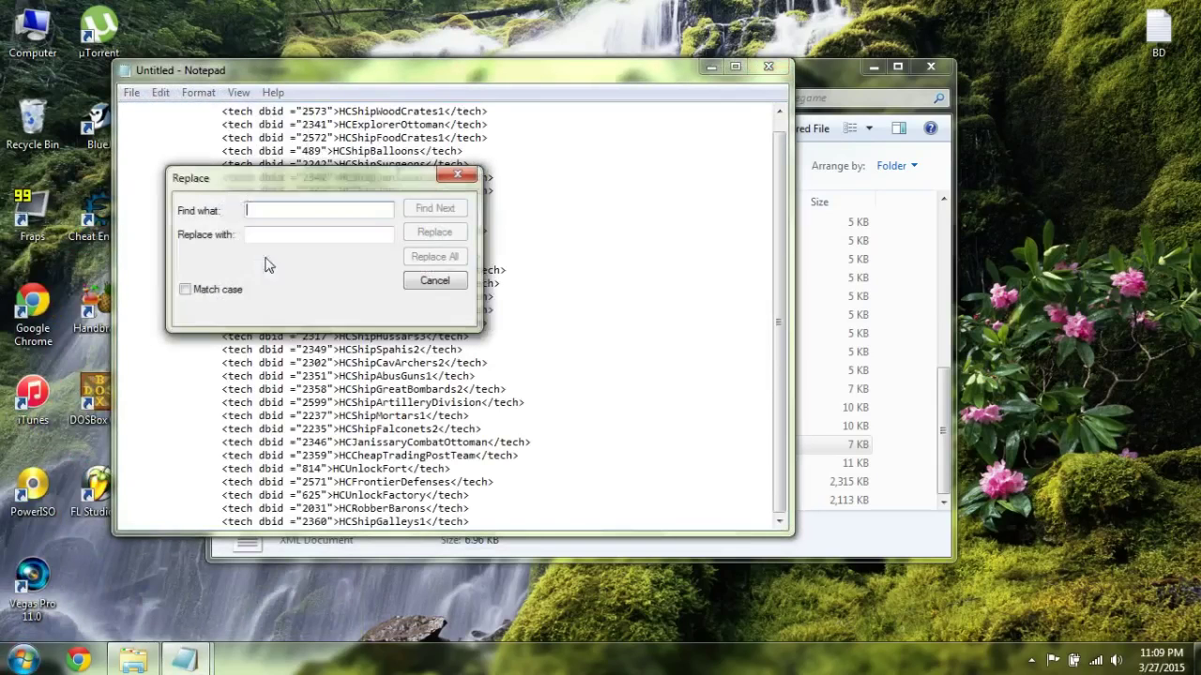
text(tech)
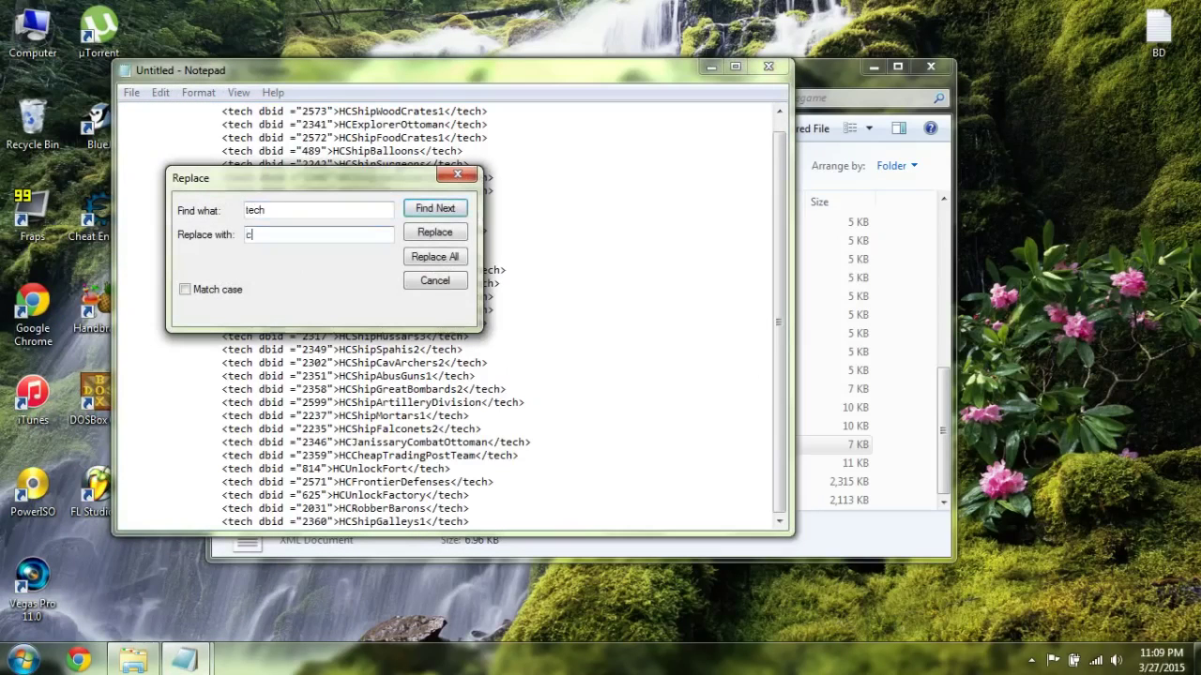
click(447, 268)
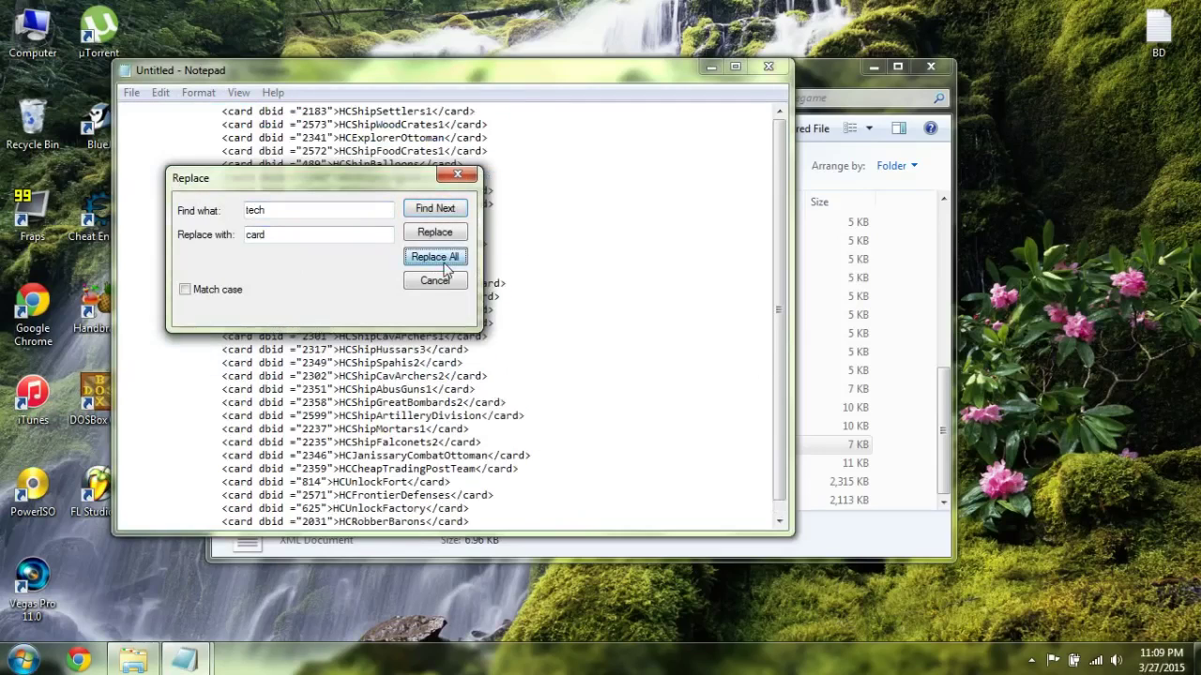
click(434, 282)
key(ctrl+a)
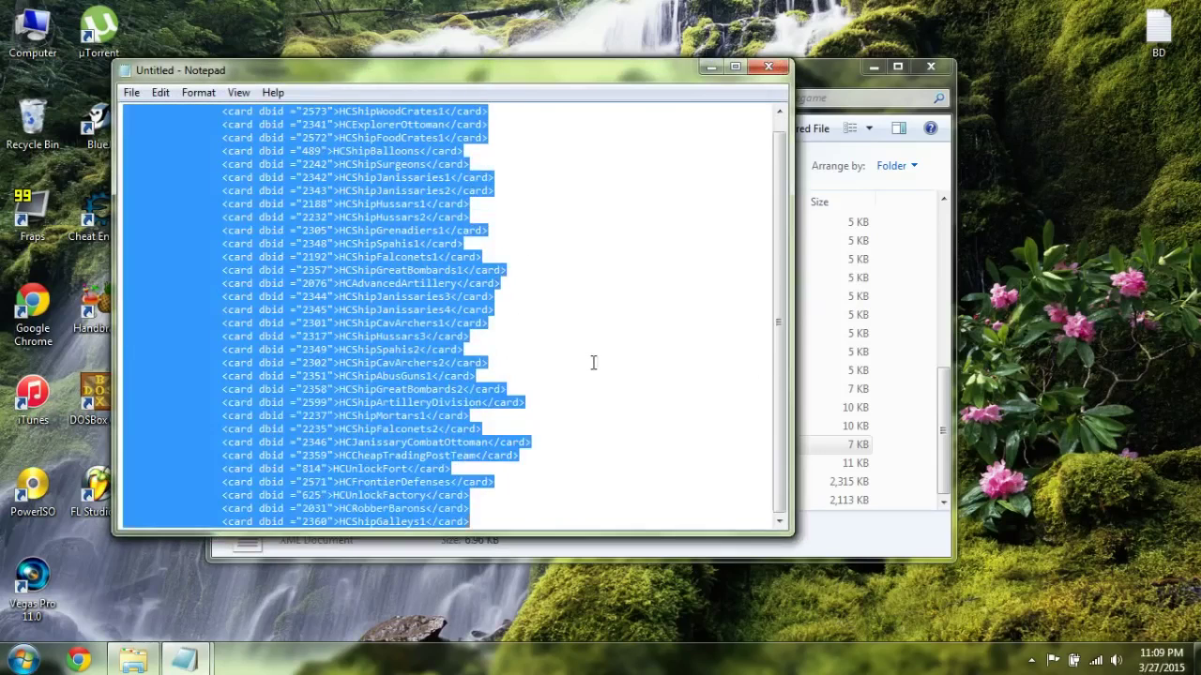
key(Delete)
Step: Replace the My Deck card lines 2183–2301 with the pasted full converted card list
click(769, 67)
click(718, 351)
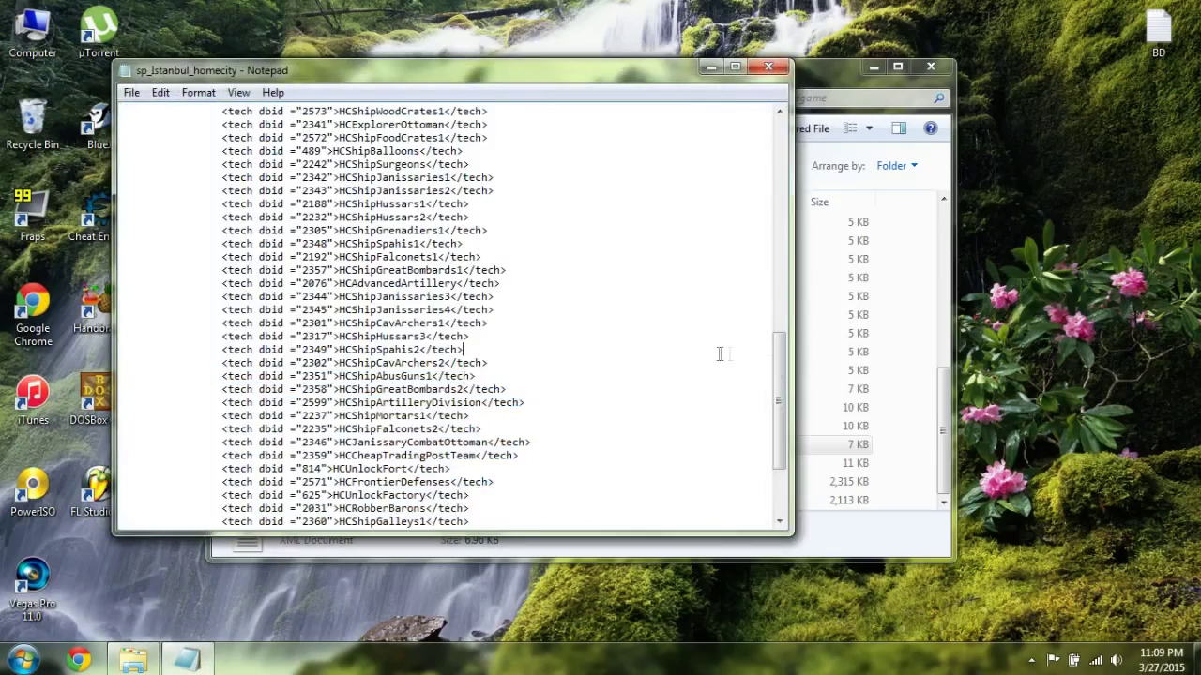
drag(779, 368, 772, 233)
mouse_move(589, 441)
mouse_down()
mouse_move(140, 370)
mouse_move(141, 277)
mouse_move(163, 190)
mouse_up()
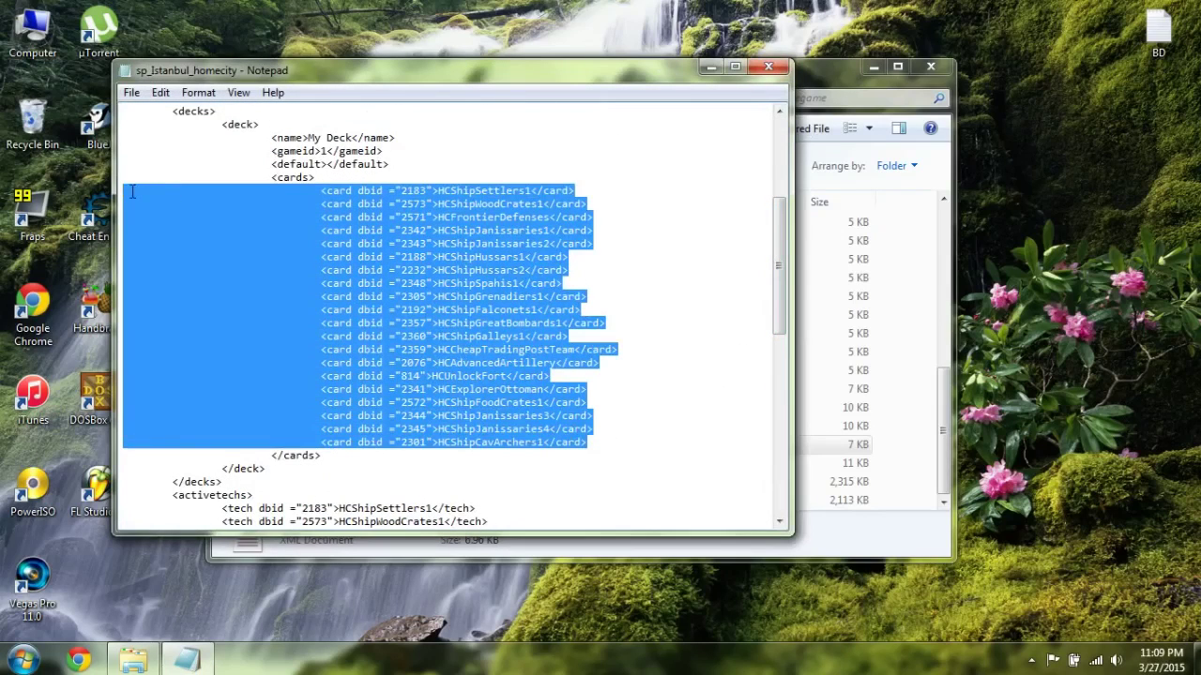
key(Delete)
key(ctrl+v)
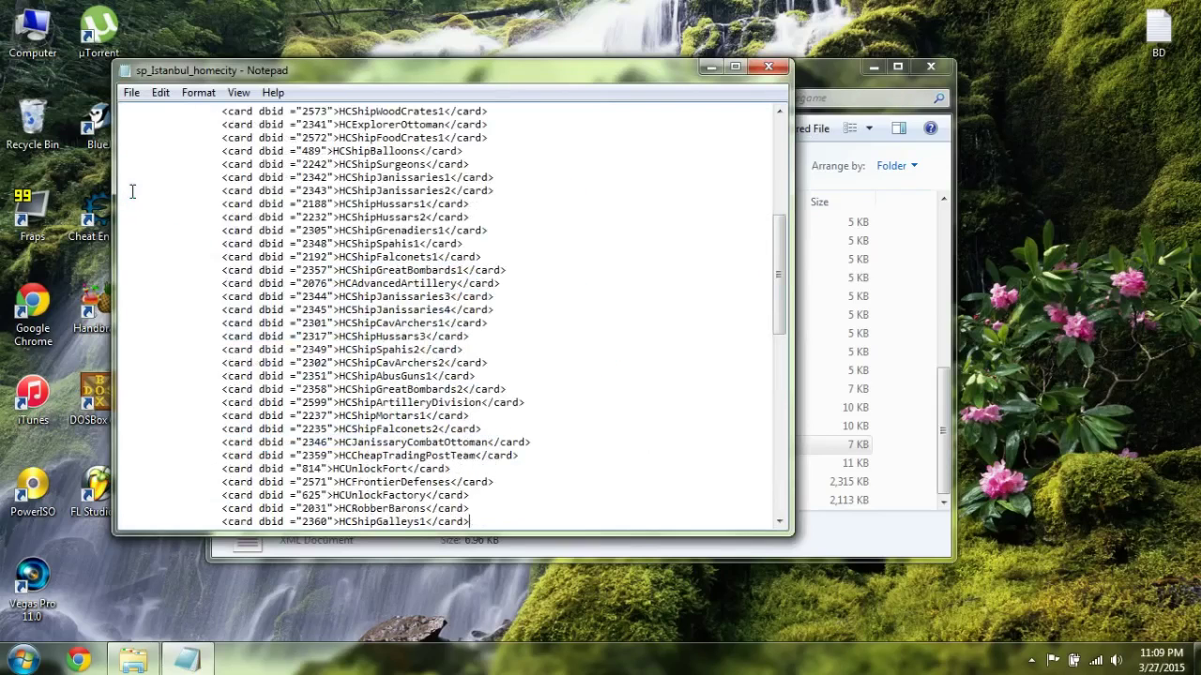
Step: Save sp_Istanbul_homecity and close Notepad
click(133, 93)
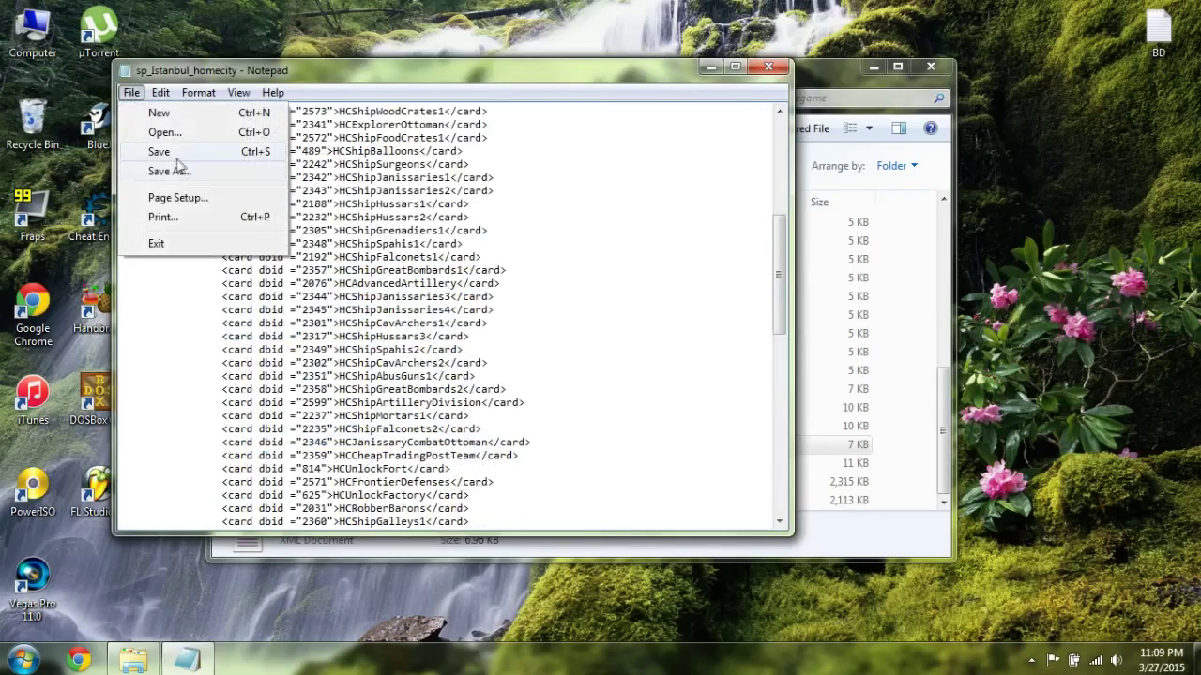
click(145, 150)
click(767, 69)
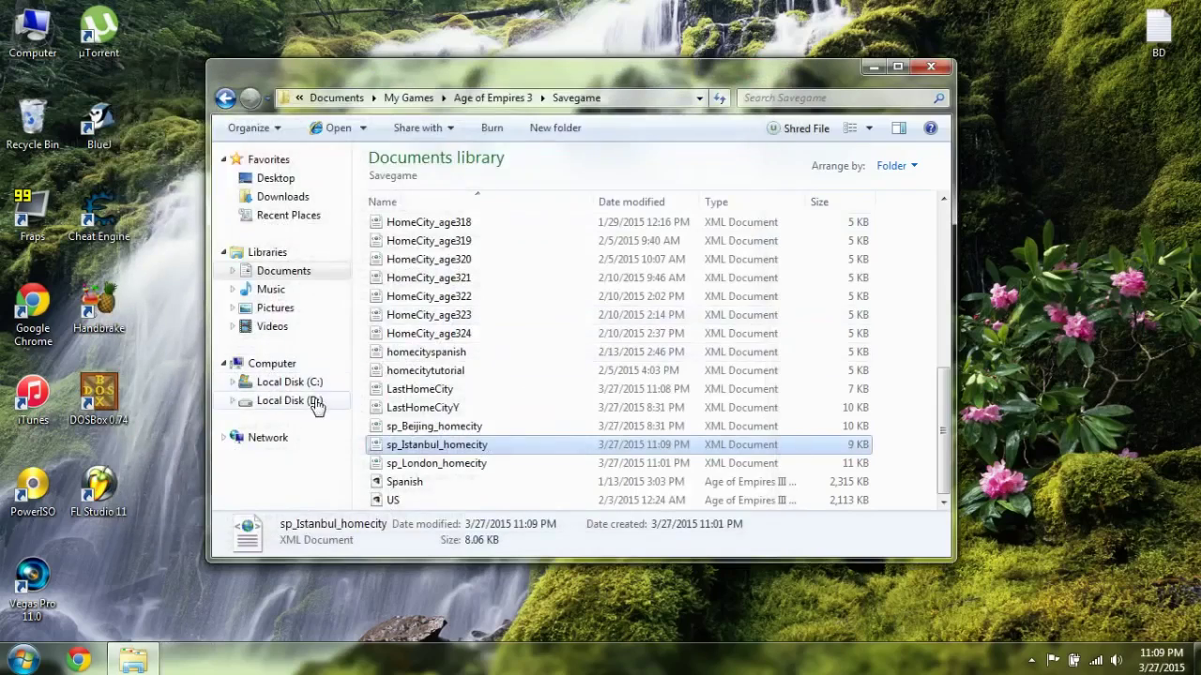
Step: Launch age3 from D:\GAMES\Age of Empires III
click(317, 402)
double_click(493, 200)
click(495, 202)
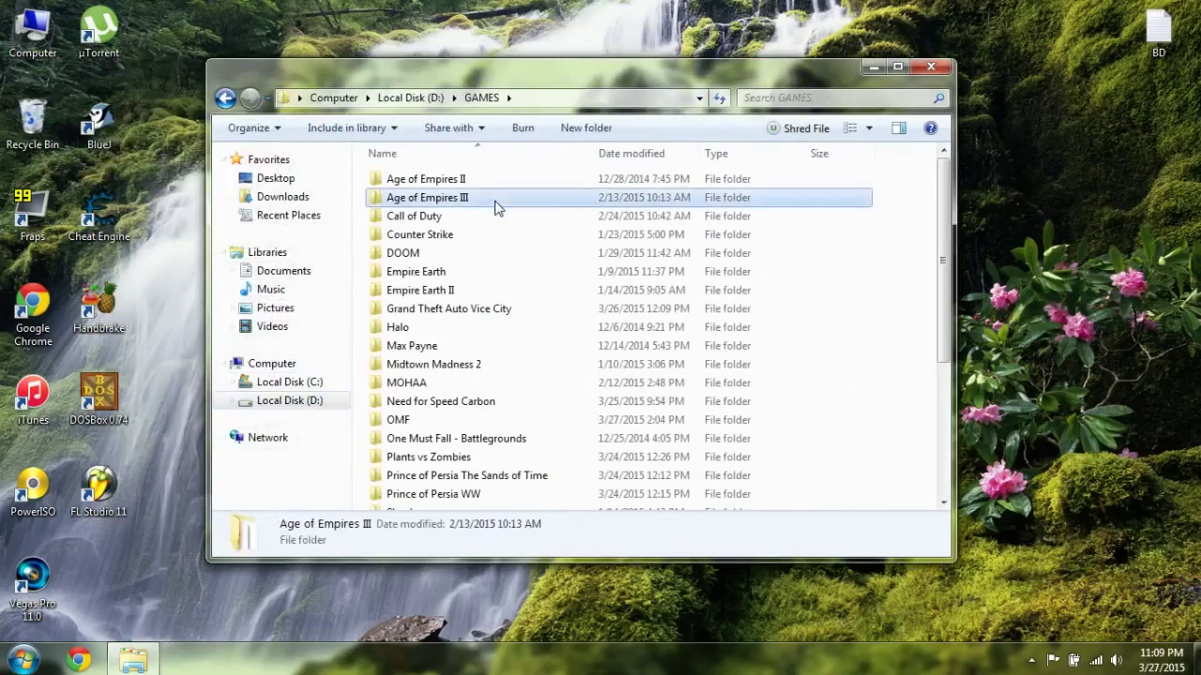
double_click(496, 199)
scroll(522, 281, down, 15)
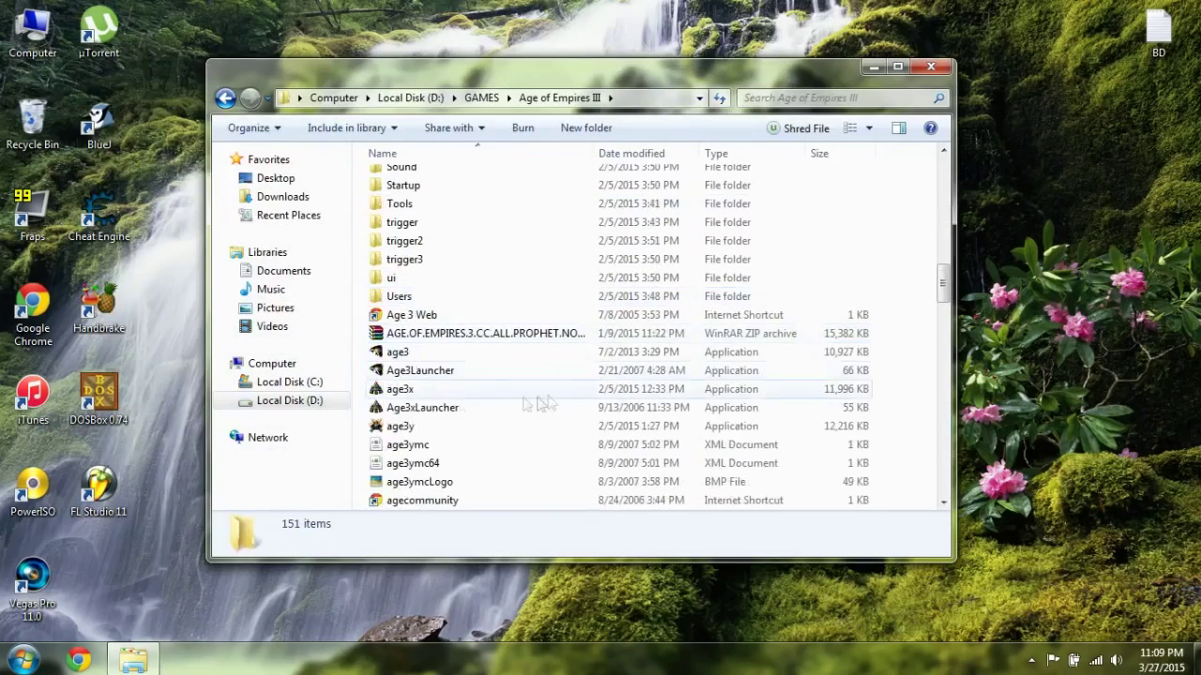
double_click(403, 353)
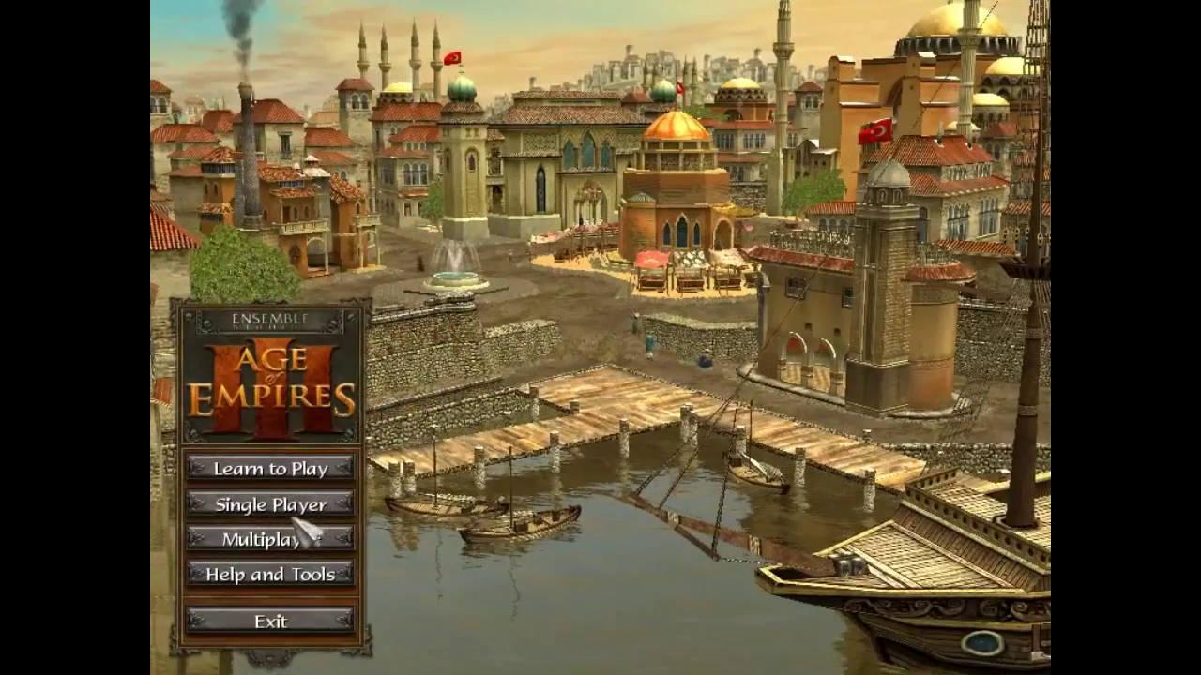
Step: Open Build a Deck from Single Player Skirmish to see Istanbul's 33/20 deck
mouse_move(294, 519)
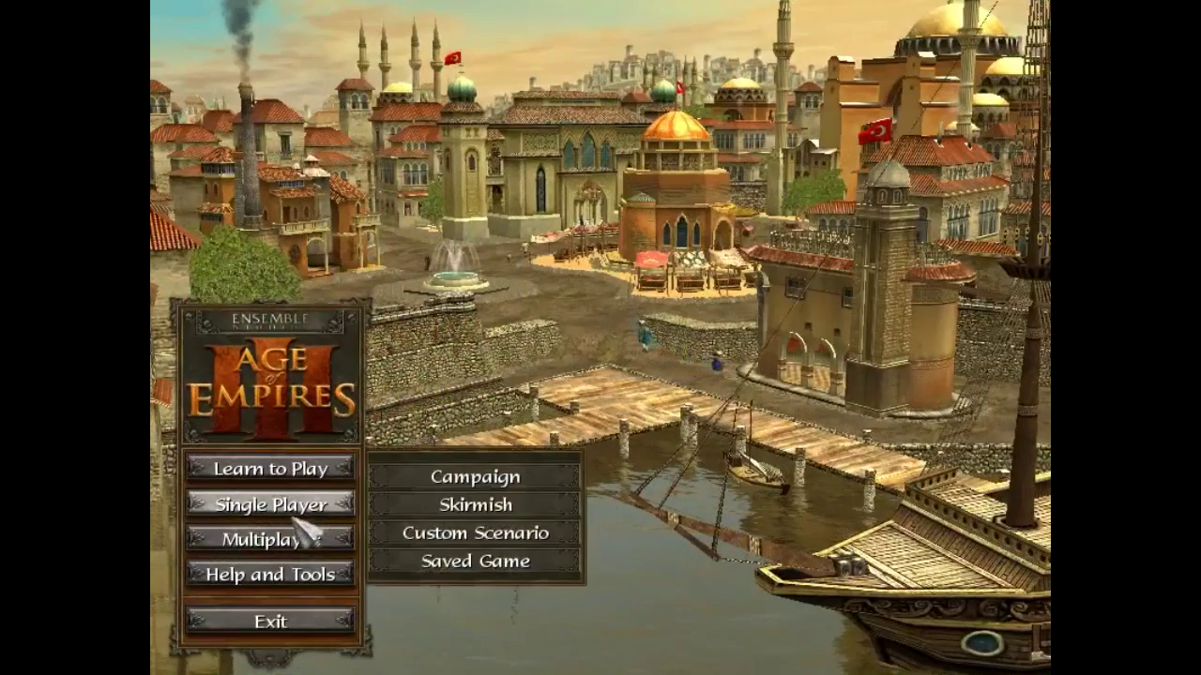
click(507, 512)
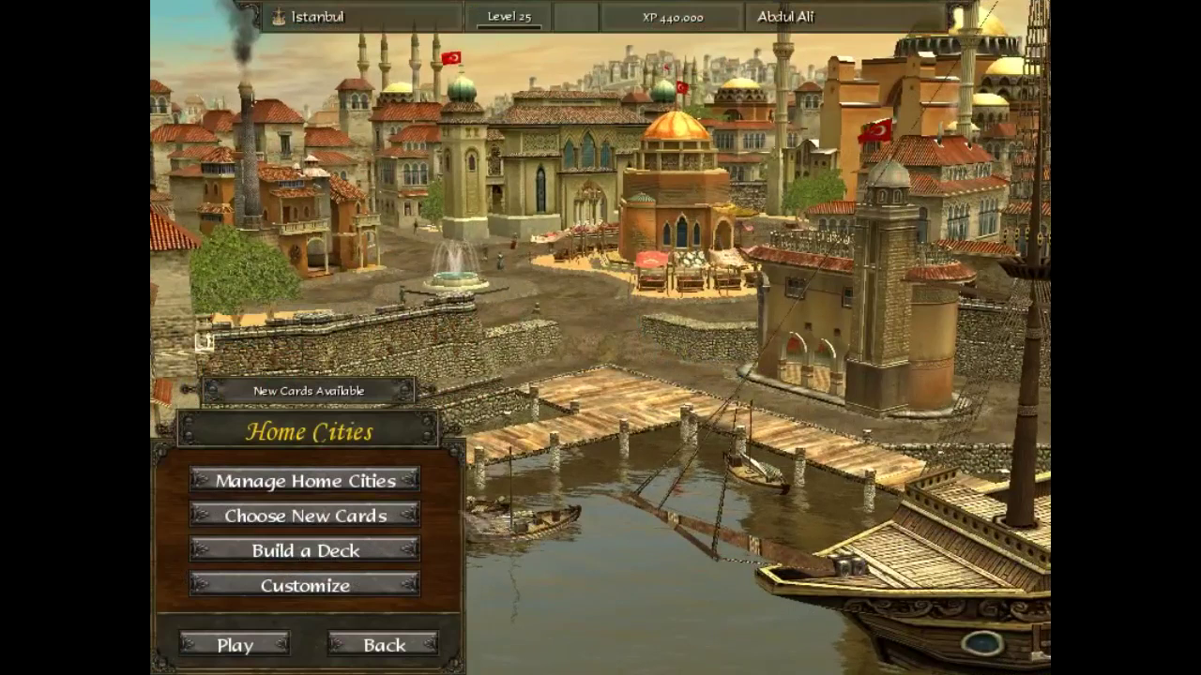
click(321, 561)
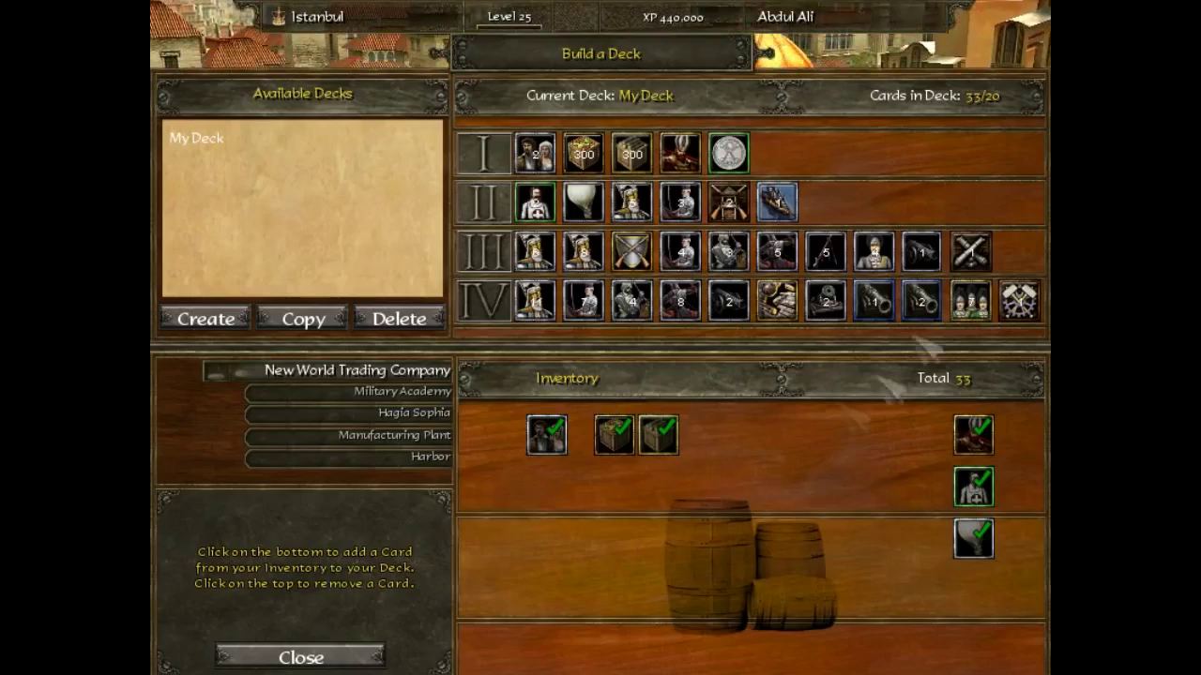